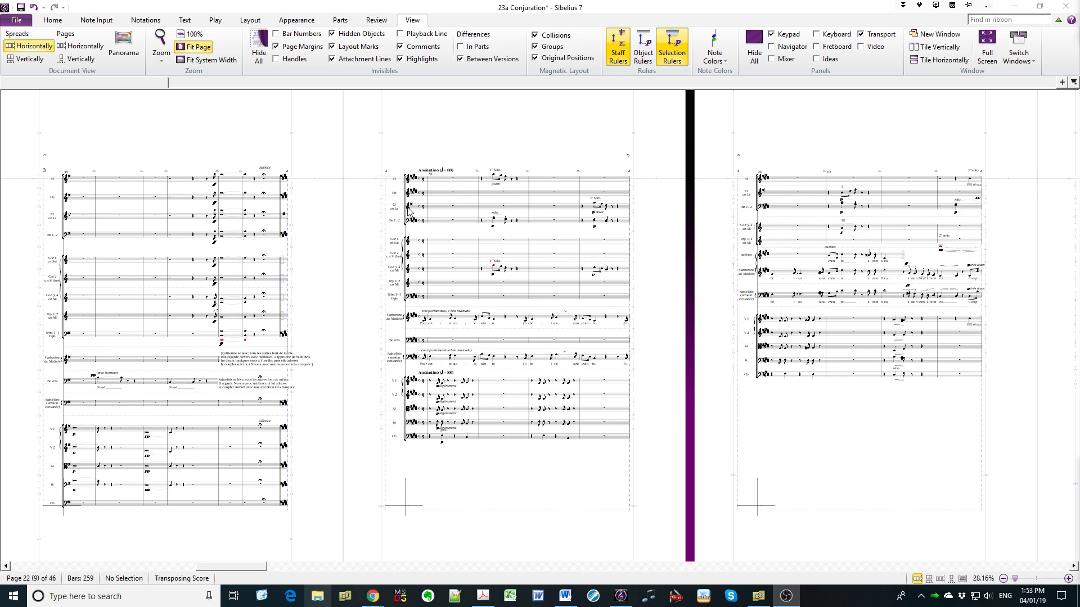
Examine the staff spacing values on page 23 at 100% zoom, from the woodwinds down to the vocal staves
click(440, 225)
click(440, 224)
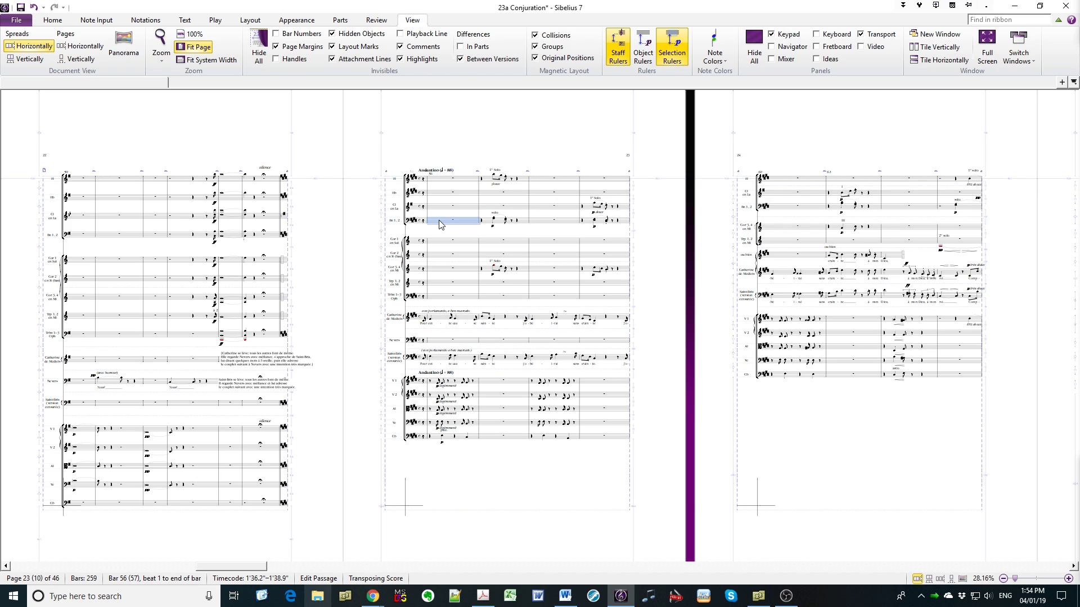
key(ctrl+1)
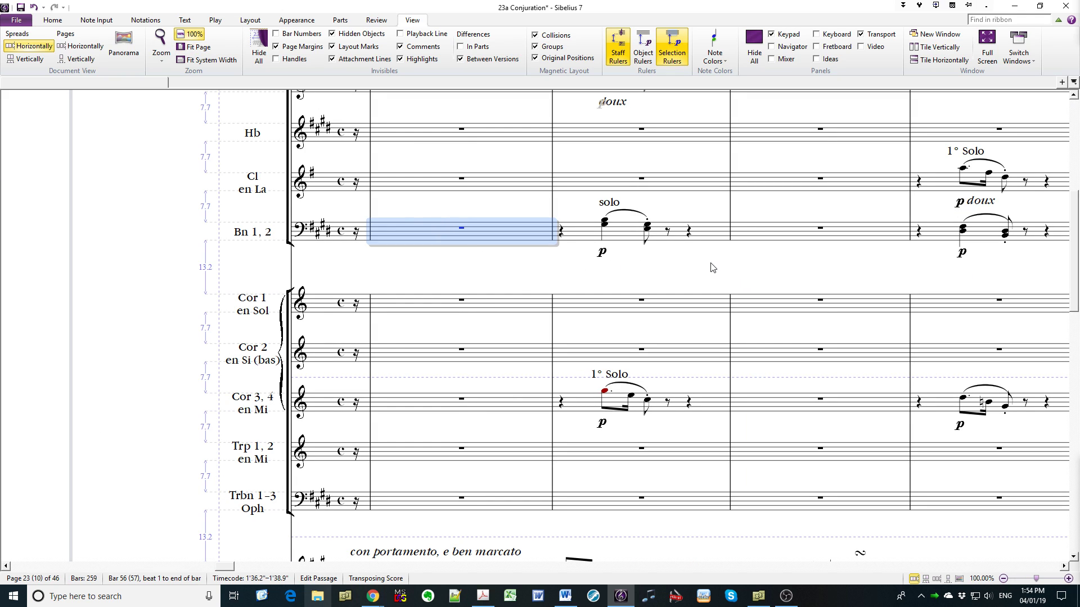
drag(711, 263, 662, 364)
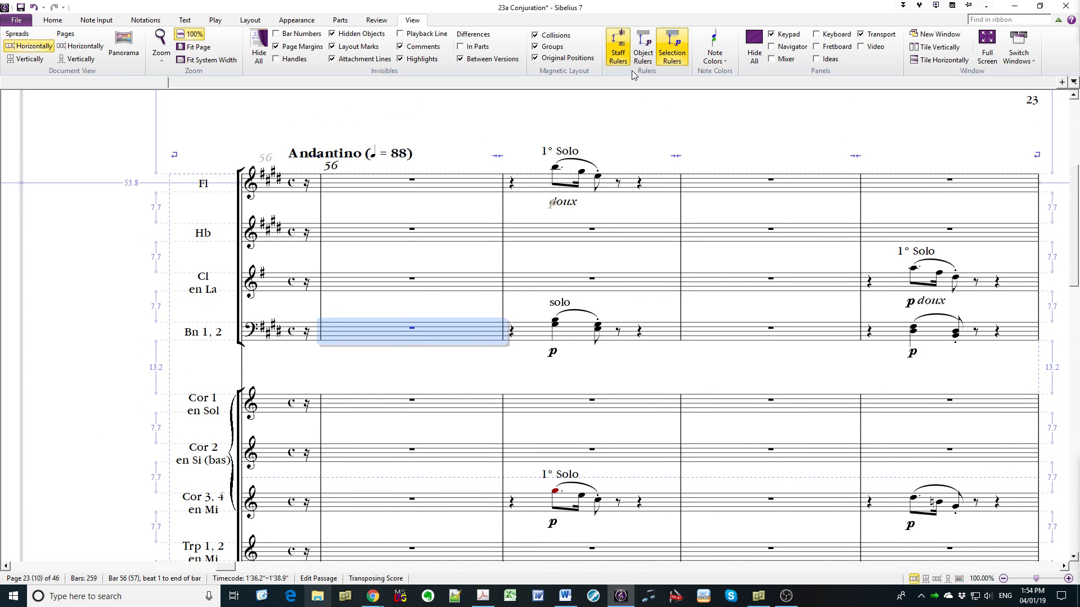
click(624, 46)
click(624, 45)
drag(687, 366, 680, 197)
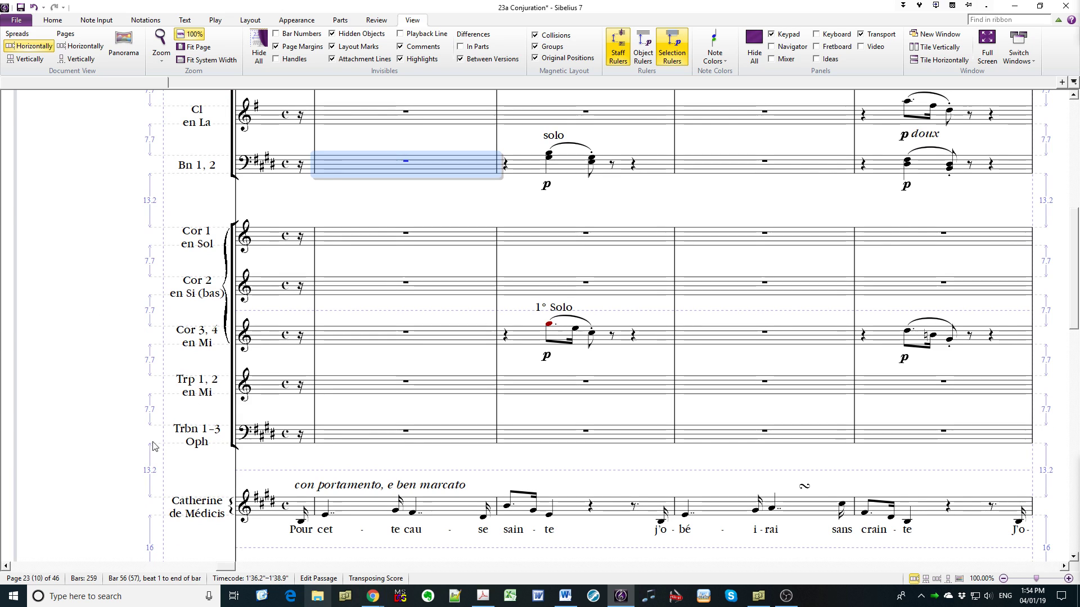
scroll(259, 351, down, 3)
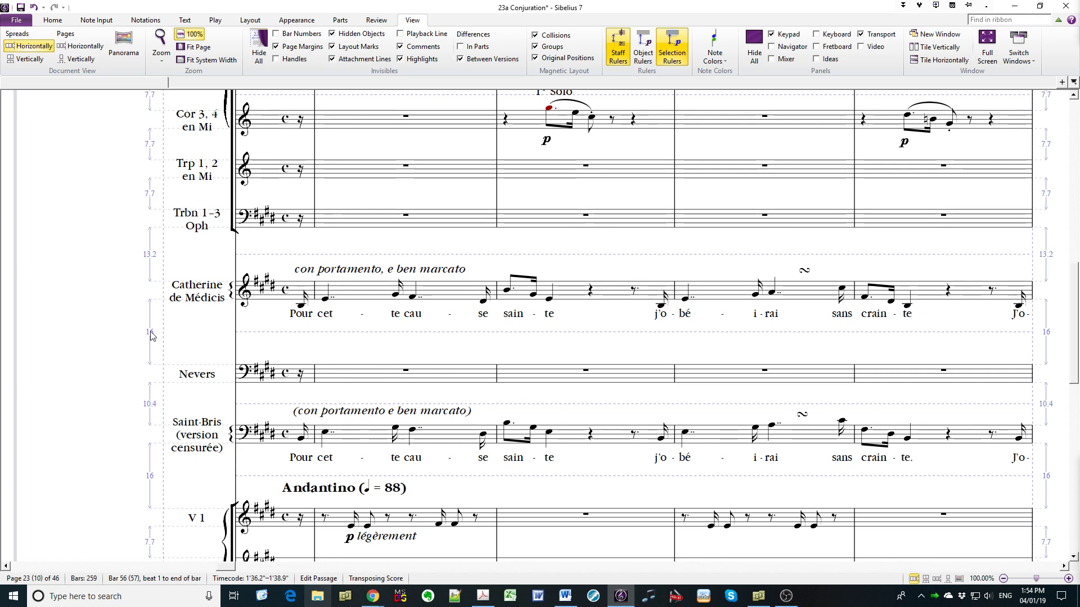
Move the Nevers staff up until it is spaced 10.4 below the Catherine de Médicis staff
click(376, 381)
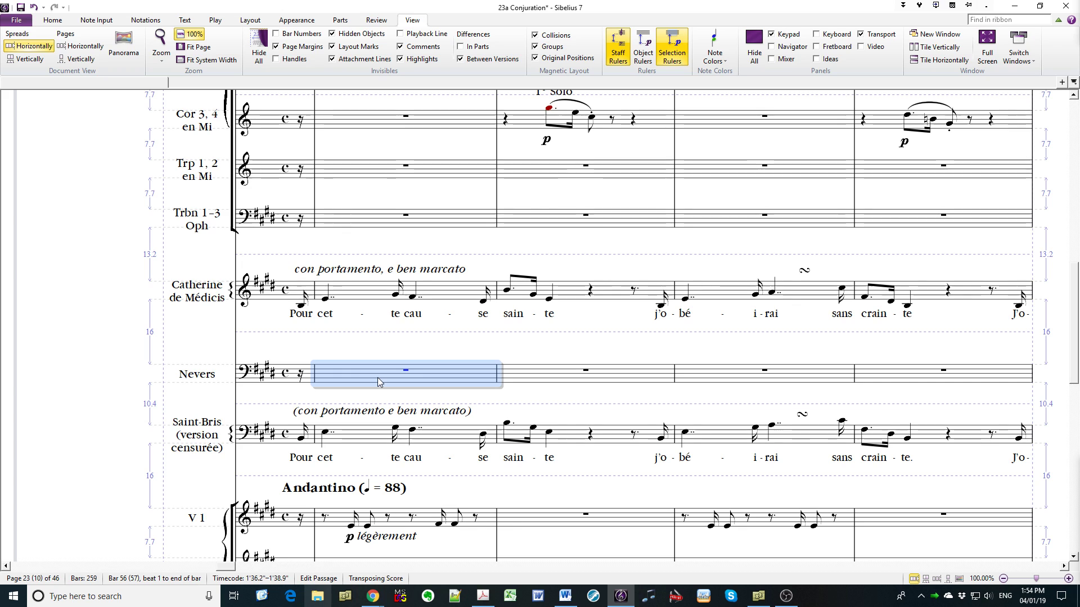
key(alt+Up)
key(alt+Up)
key(alt+Up)
key(alt+Up)
key(alt+Up)
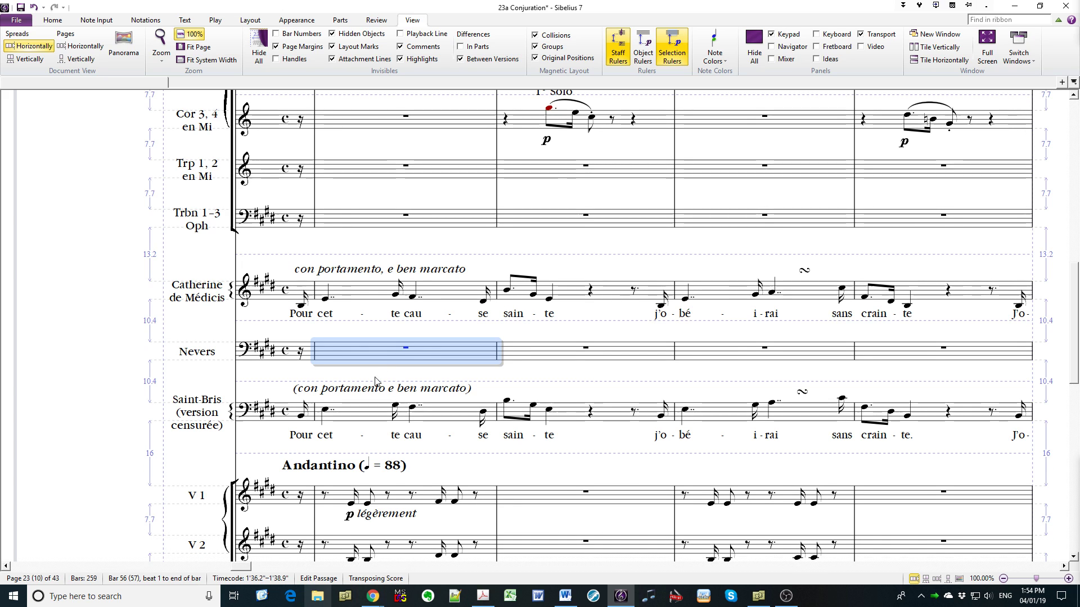
Move the V 1 staff up until it is spaced 13.8 below the Saint-Bris staff
scroll(347, 313, down, 2)
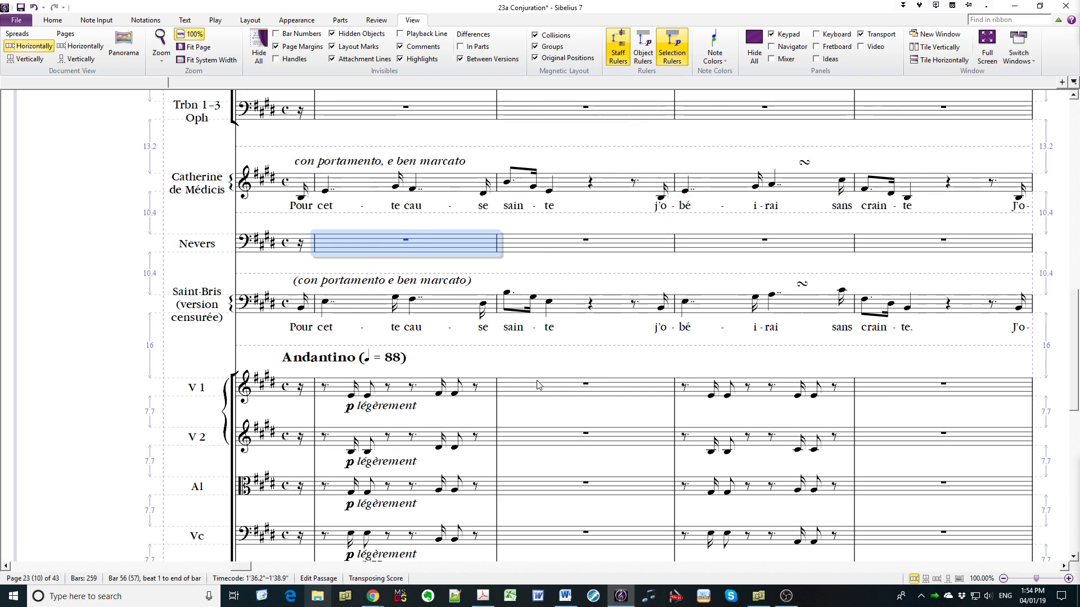
click(554, 388)
key(ctrl+shift+alt+p)
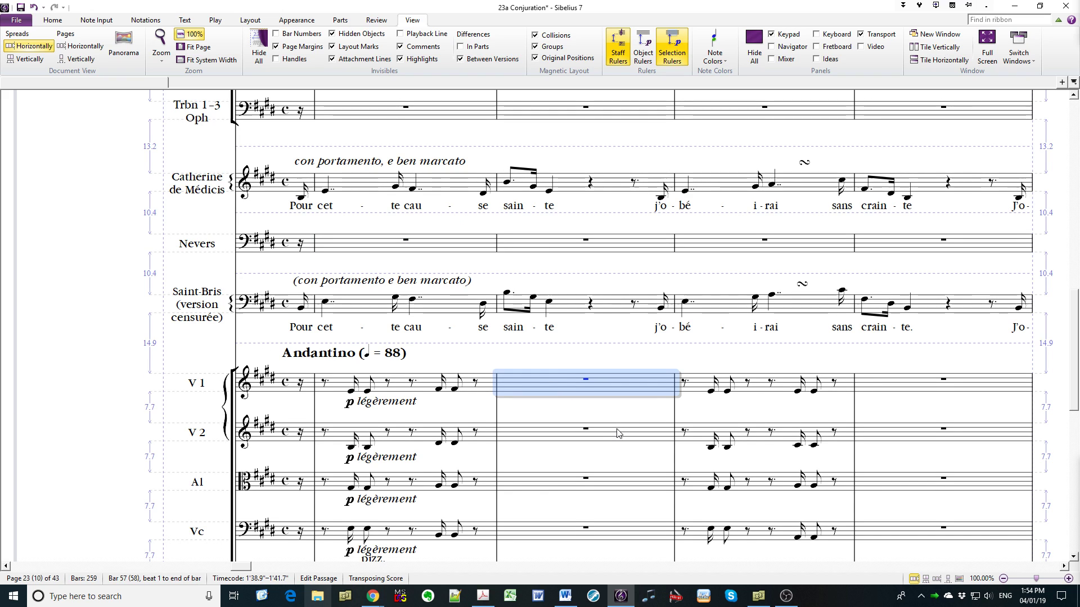
Inspect the empty space below the Cb staff on page 23, comparing the full-page view and reading the ruler at 100% zoom
scroll(616, 349, down, 3)
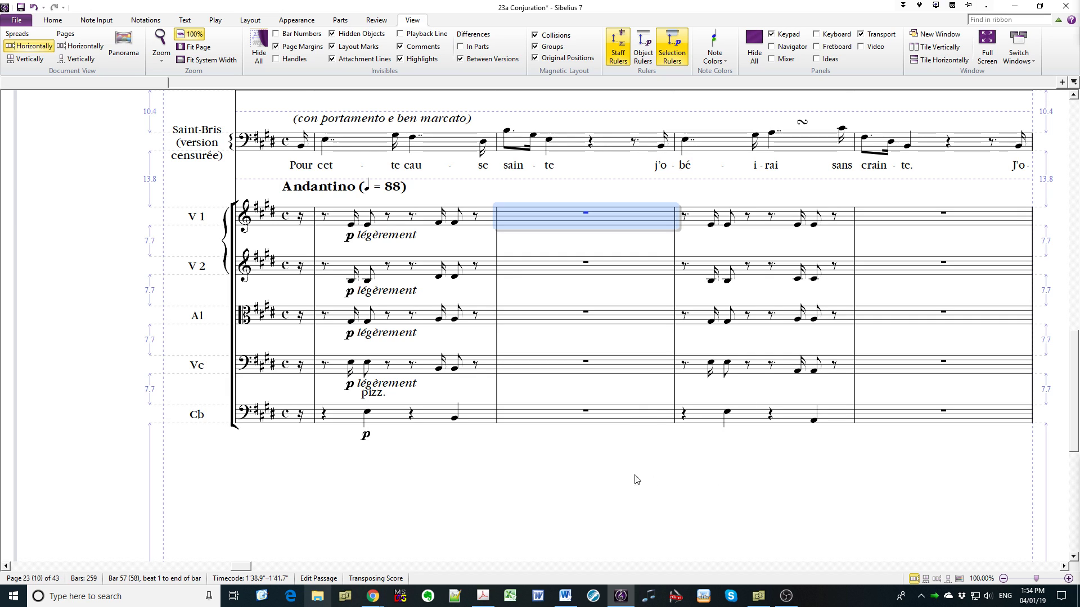
click(612, 479)
click(539, 416)
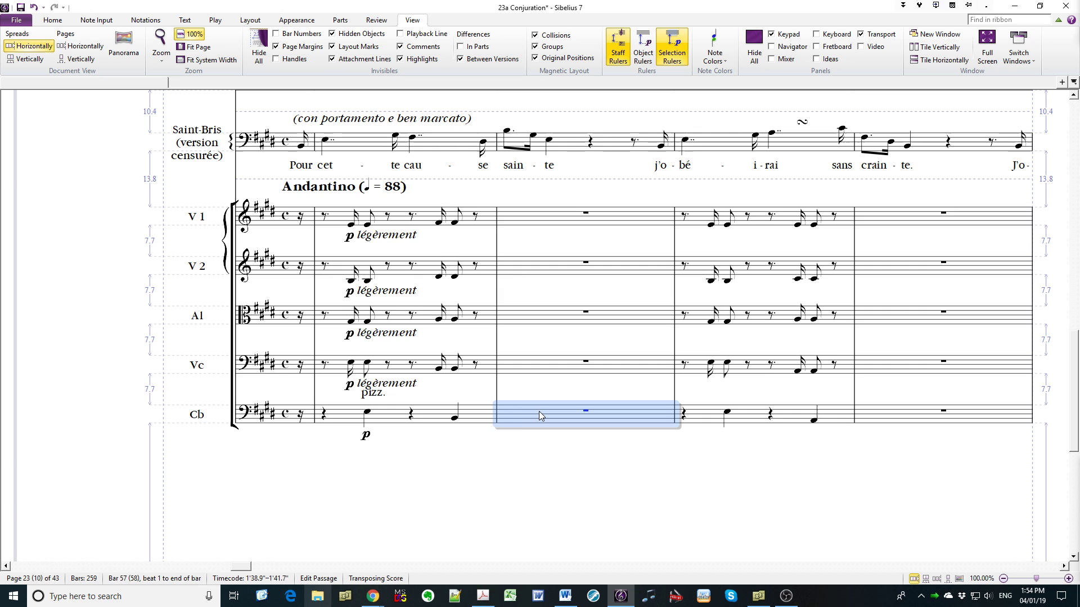
key(ctrl+0)
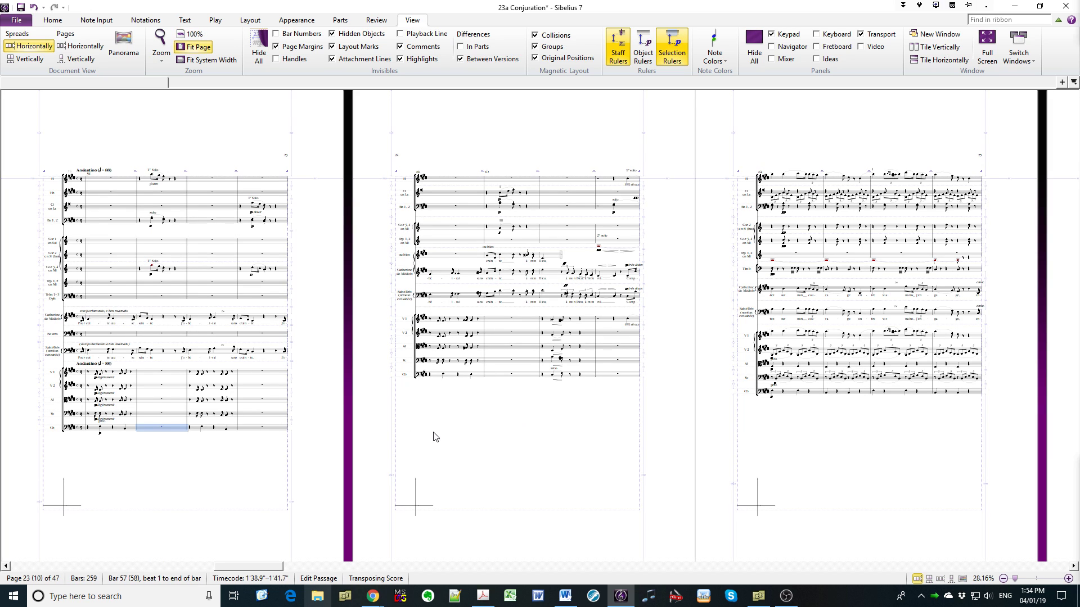
drag(491, 424, 650, 429)
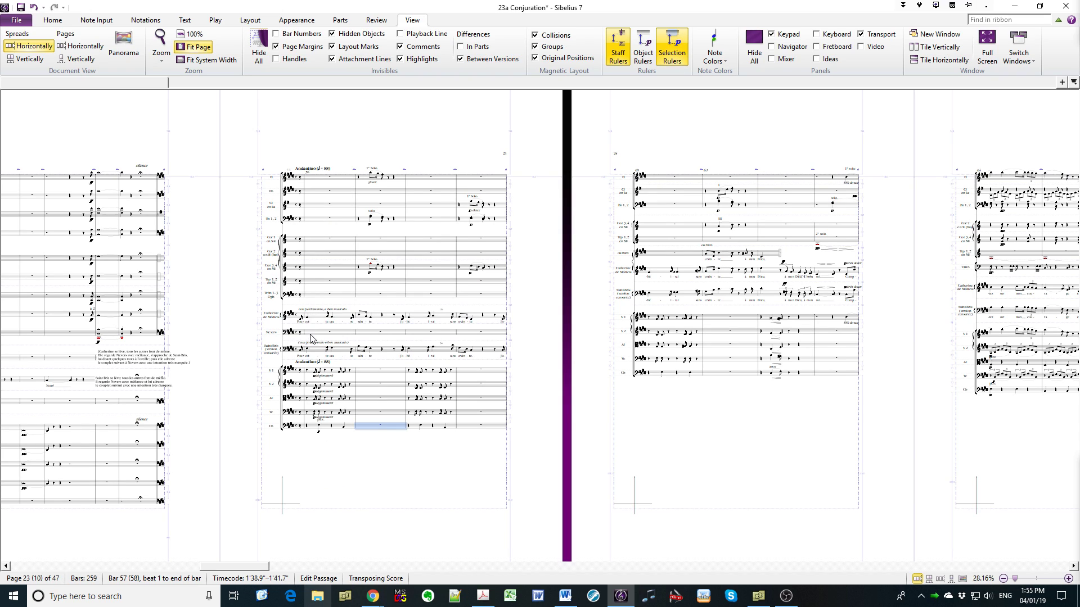
click(324, 427)
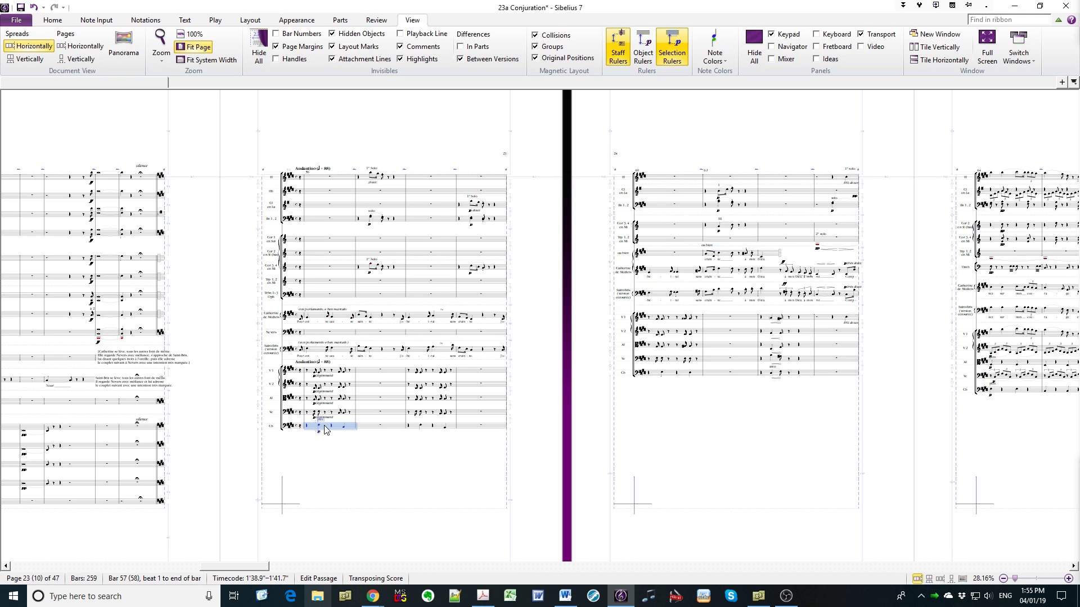
key(ctrl+1)
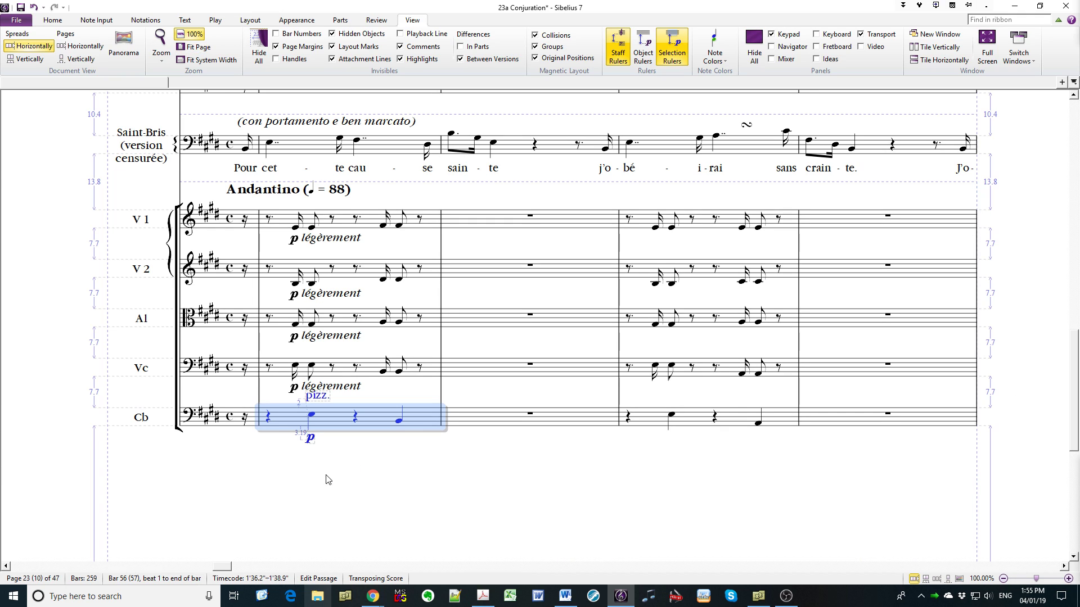
key(Escape)
drag(270, 482, 584, 313)
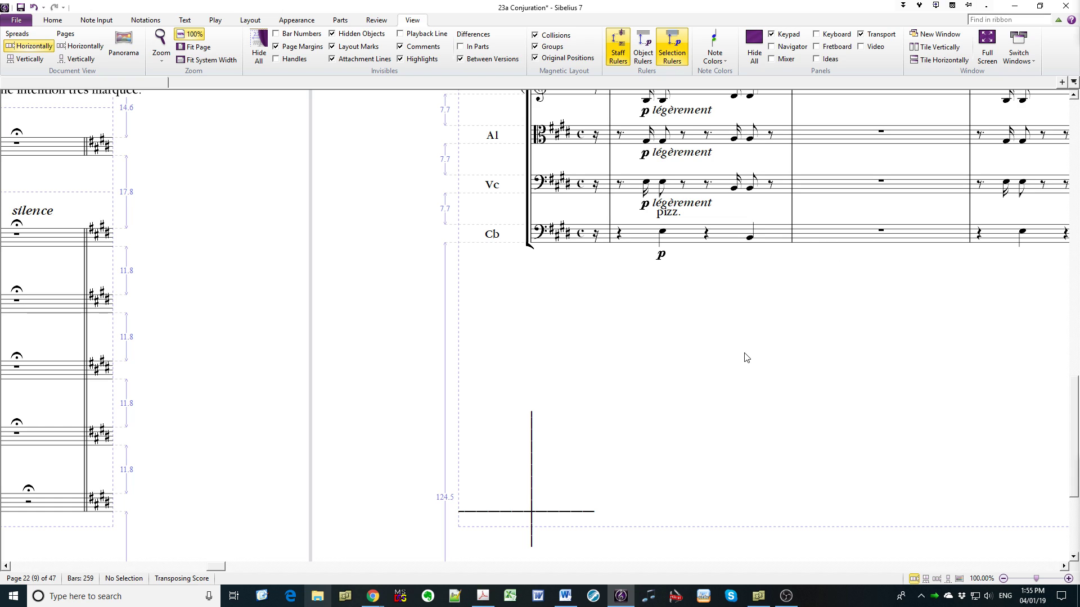
Calculate the nudge increments for 17 staves, bottom margin 124.5 and staff size 4.4, and run "Drag staves" with the result
key(ctrl+shift+s)
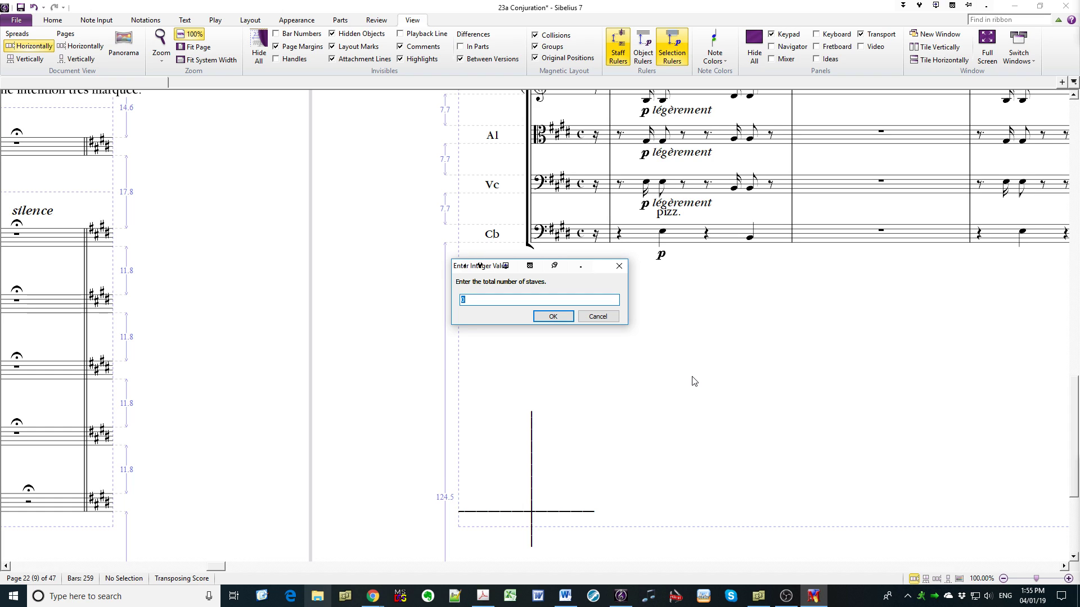
key(Return)
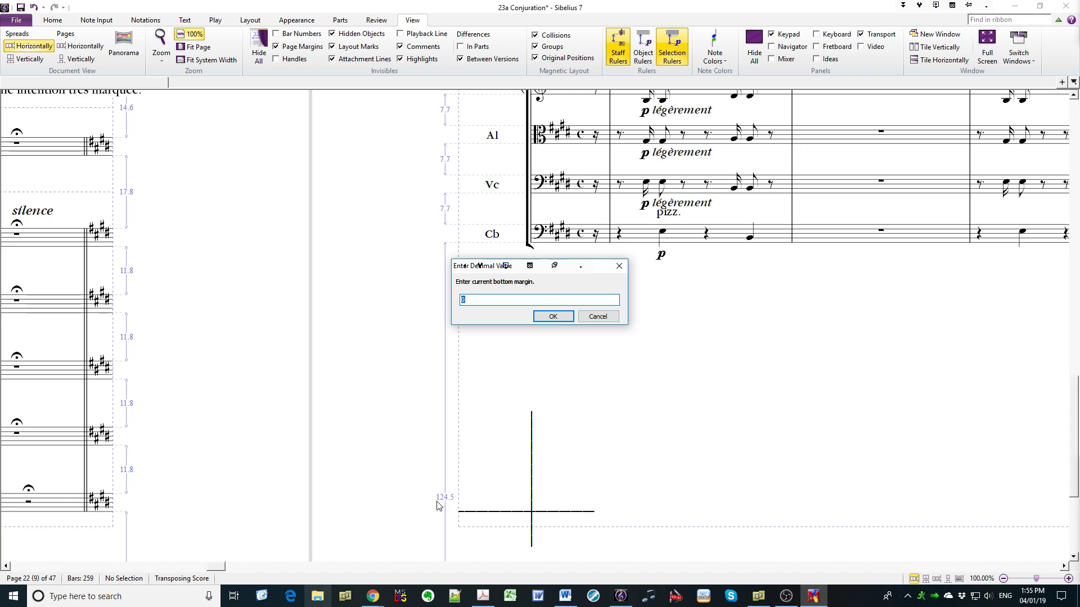
text(124.5)
key(Return)
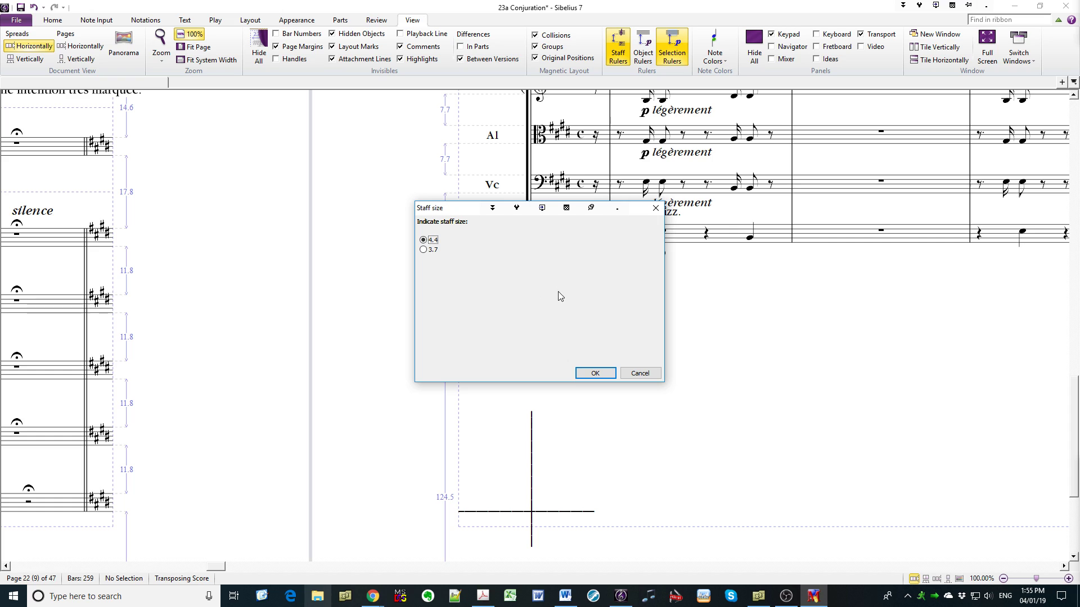
click(599, 375)
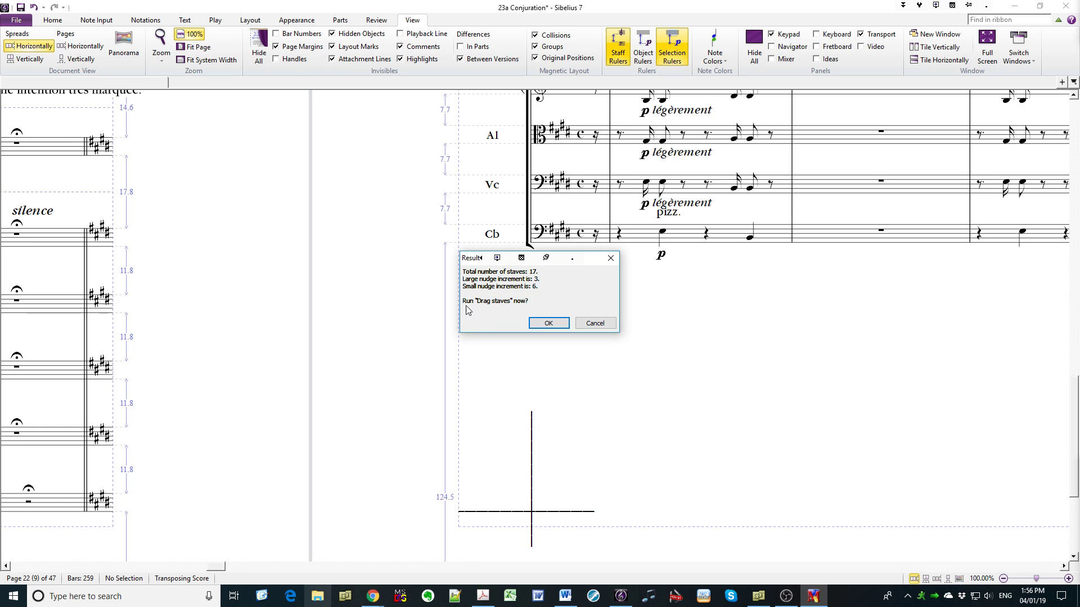
click(549, 322)
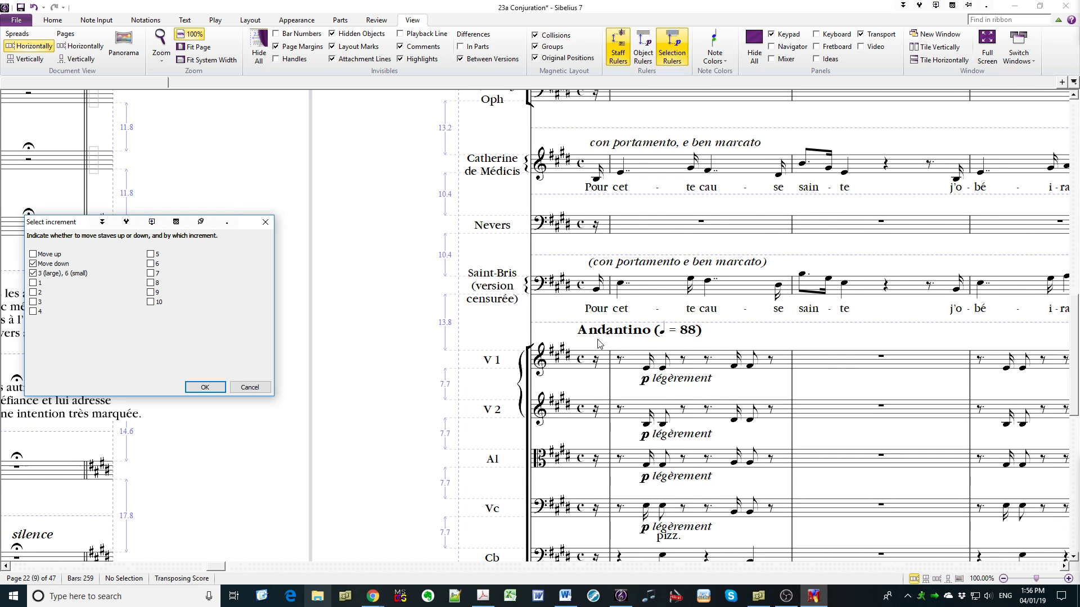
Move the Hb staff down by 3 large and 6 small increments to a spacing of 11.8 below Fl
drag(415, 424, 338, 250)
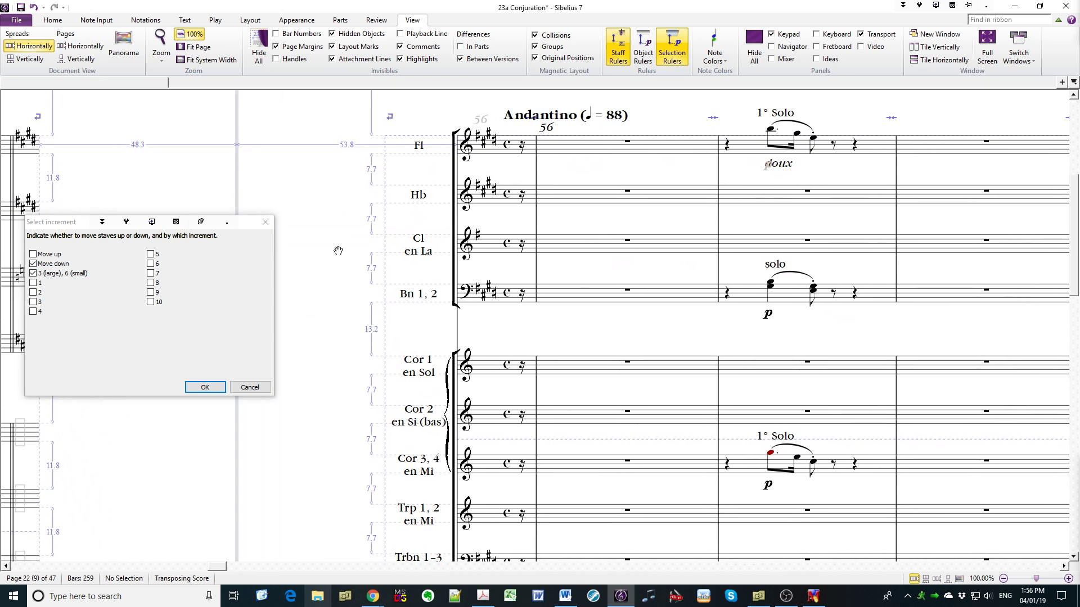
drag(77, 226, 114, 213)
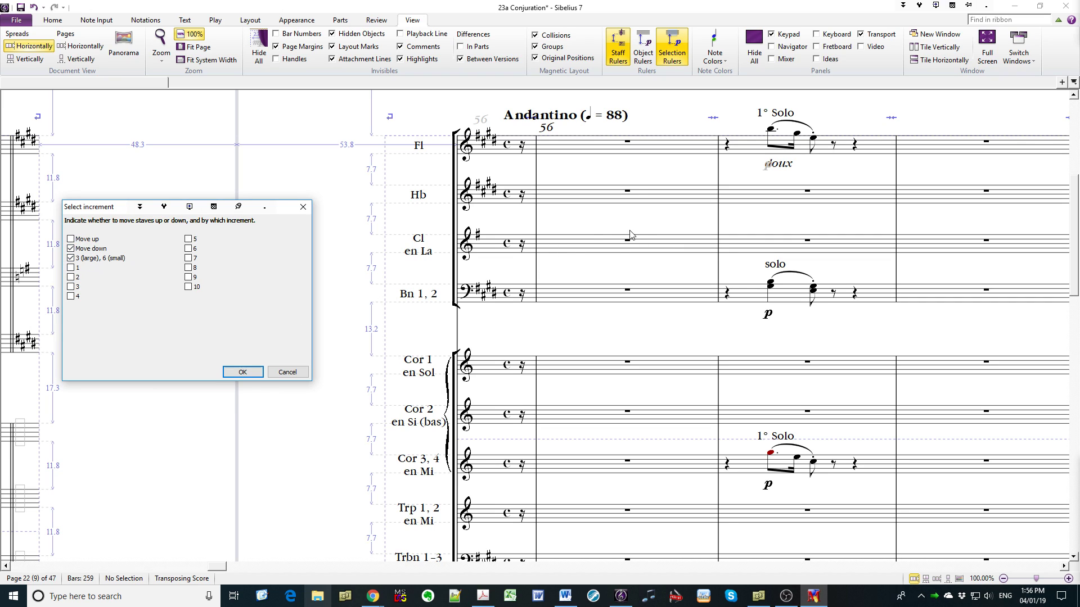
key(Return)
click(563, 199)
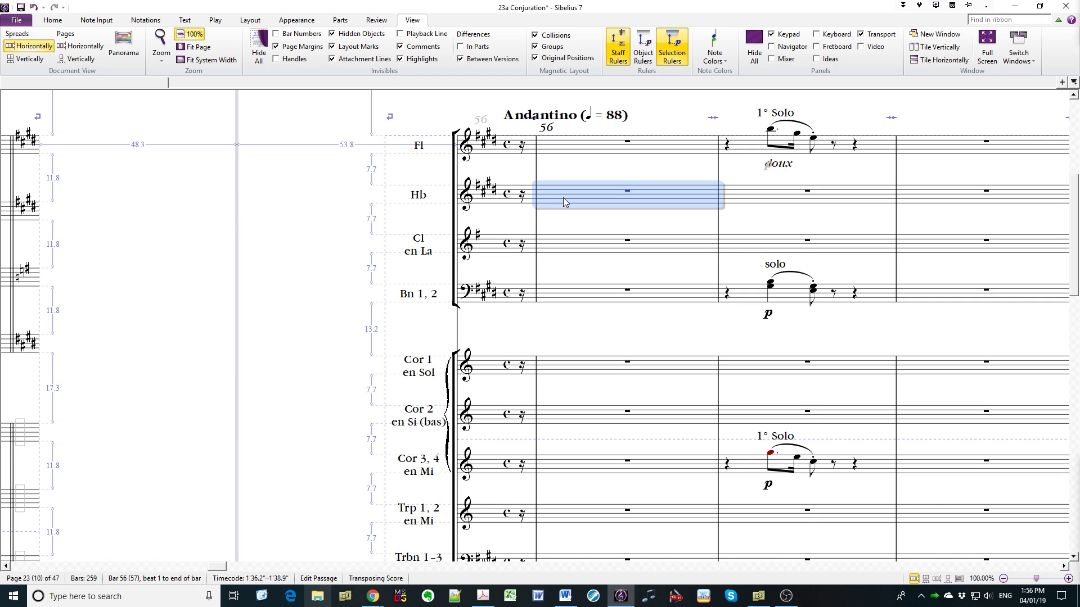
key(alt+Down)
key(alt+Down)
key(alt+Down)
key(alt+Down)
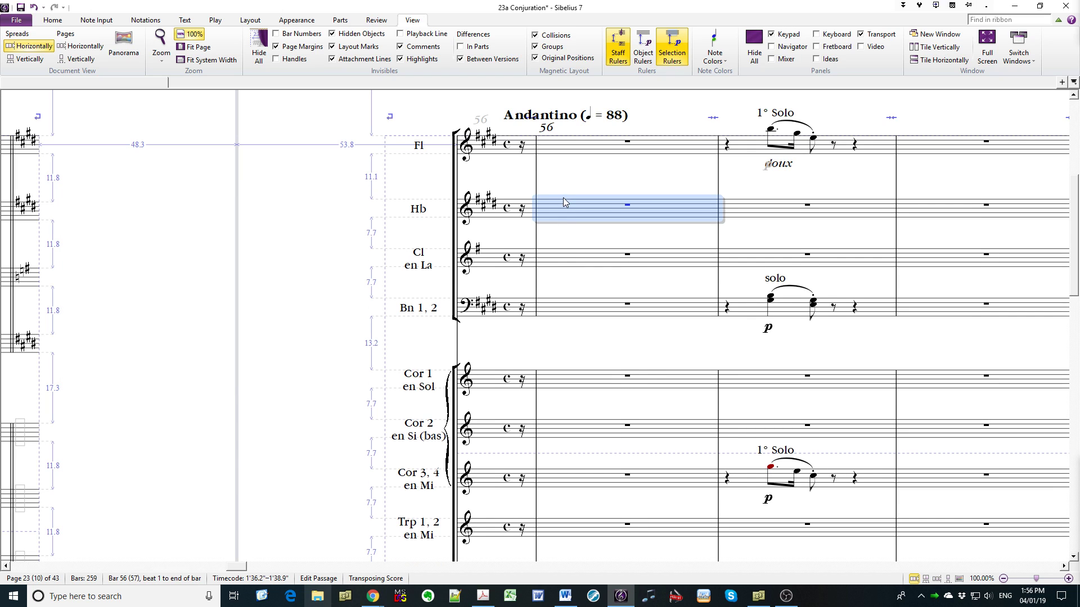
key(alt+Down)
key(alt+Down)
key(alt+Down)
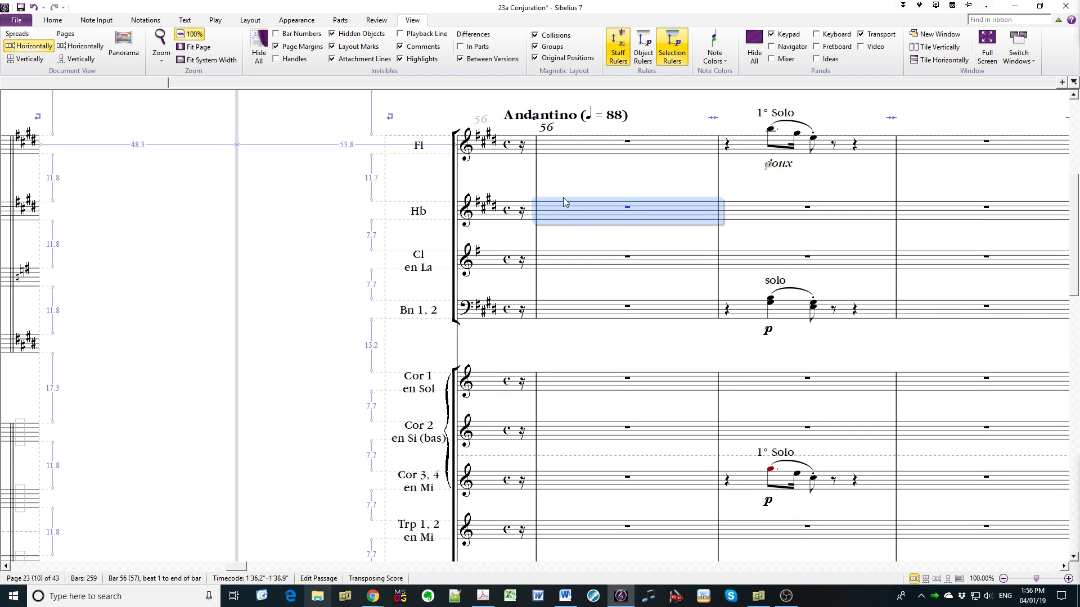
key(Escape)
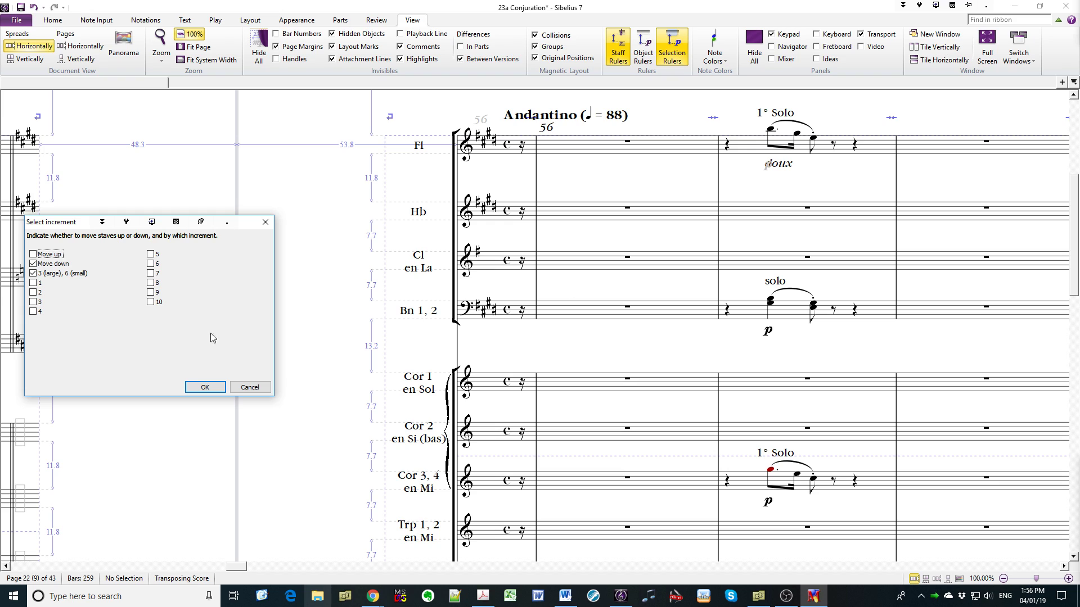
Move the Cl staff down by 3 large and 6 small increments to a spacing of 11.8 below Hb
key(Return)
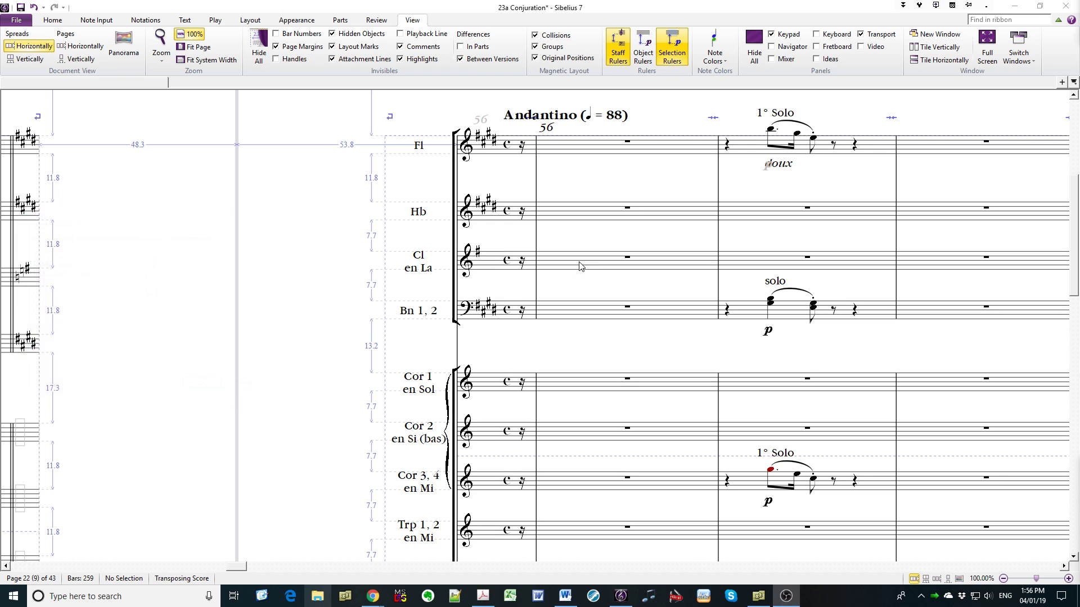
click(581, 266)
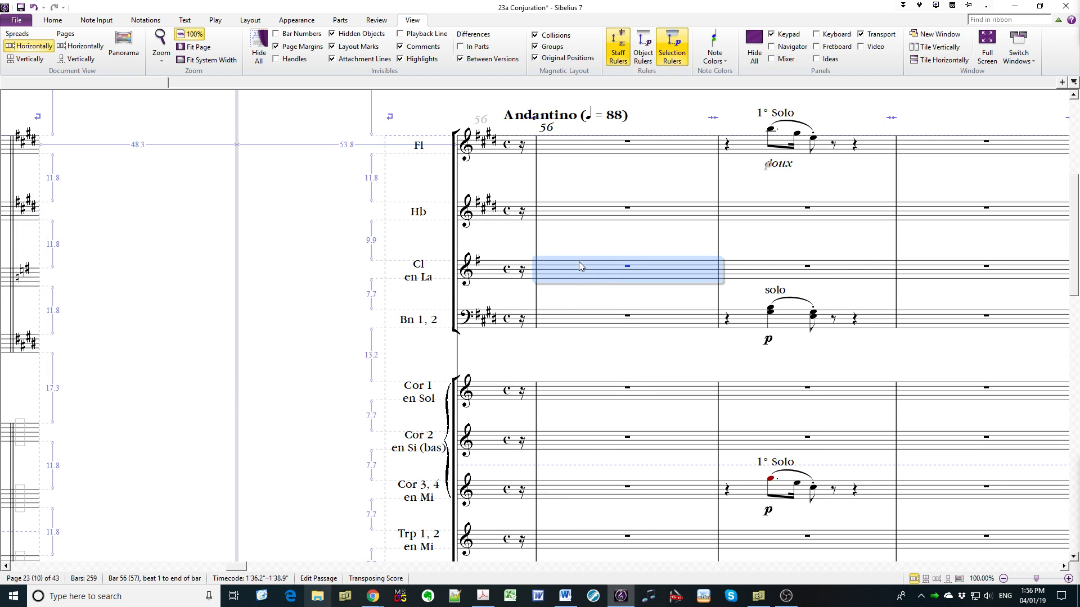
key(alt+Down)
key(alt+Down)
key(alt+Down)
key(alt+Down)
key(alt+Down)
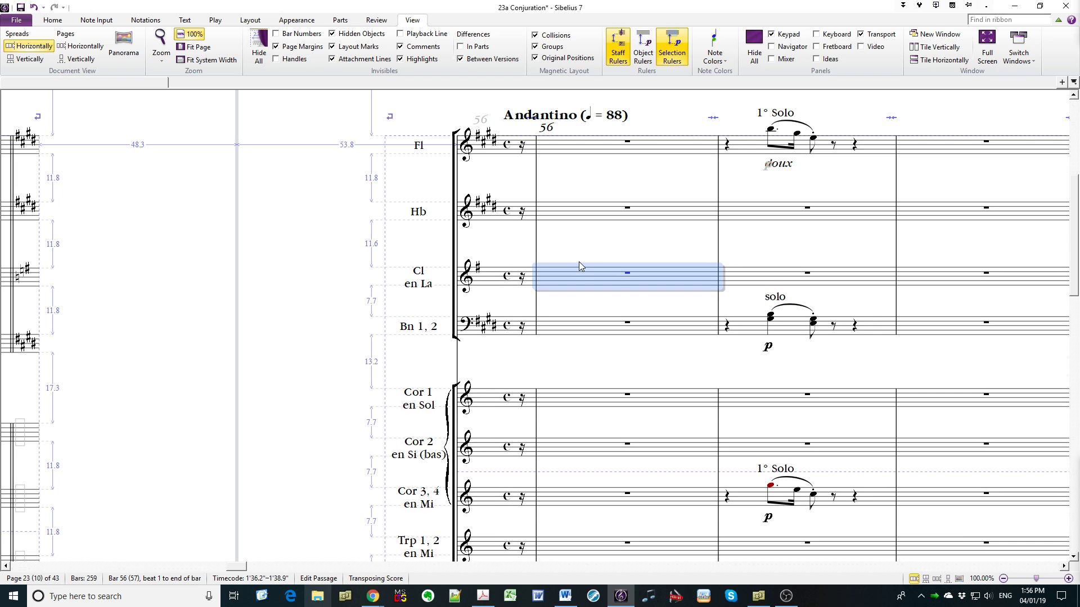
key(alt+Down)
key(Escape)
Move the Bn 1, 2 staff down by 3 large and 6 small increments to a spacing of 11.8 below Cl
key(ctrl+shift+alt+d)
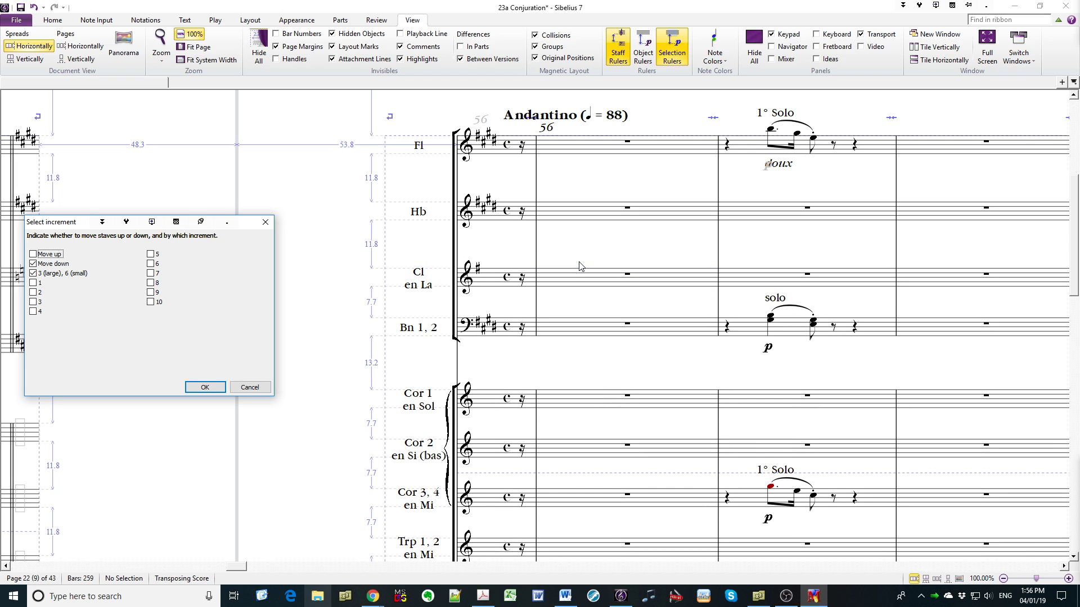
key(Return)
click(581, 334)
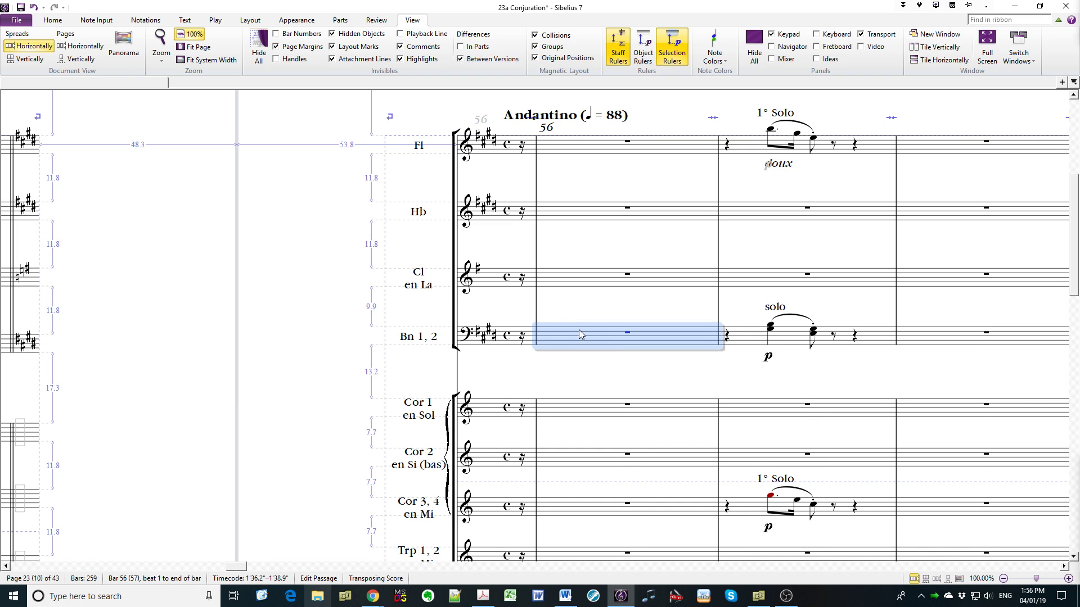
key(alt+Down)
key(alt+Down)
key(alt+Down)
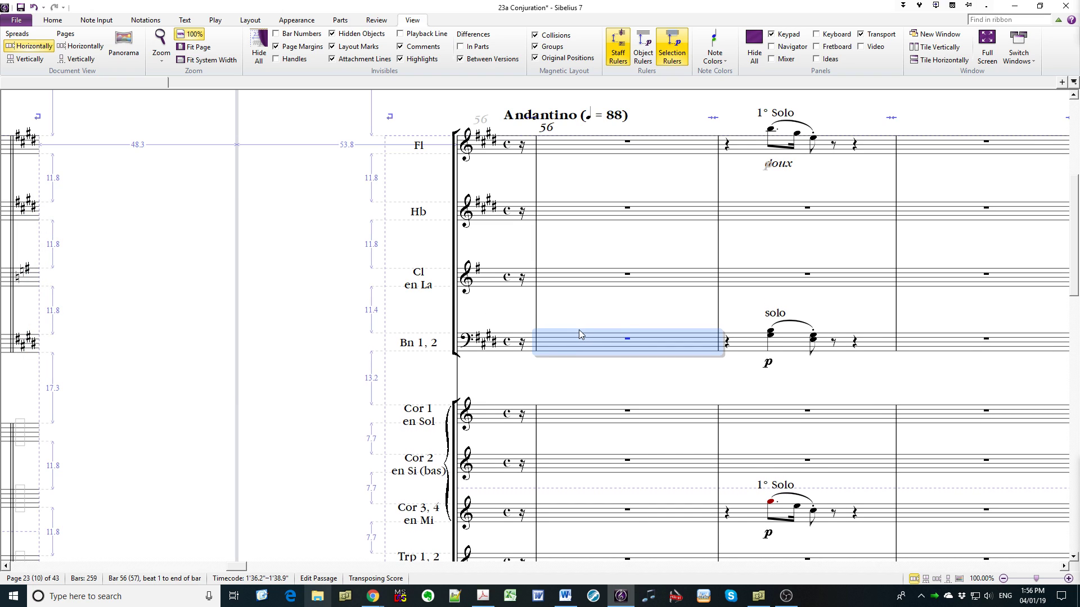
key(alt+Down)
key(alt+Down)
key(alt+Down)
key(Escape)
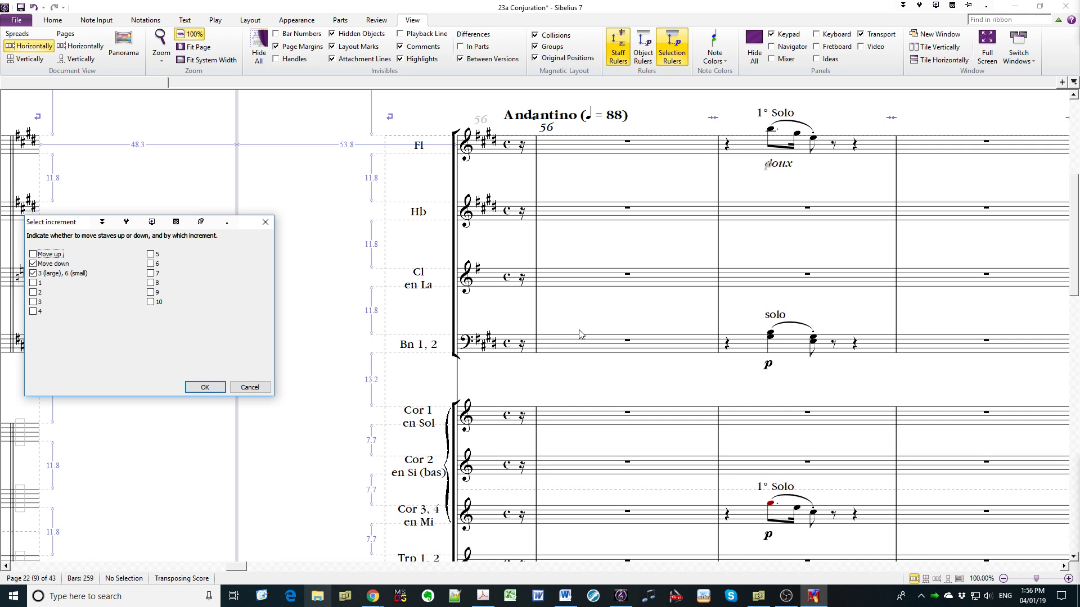
scroll(575, 303, down, 2)
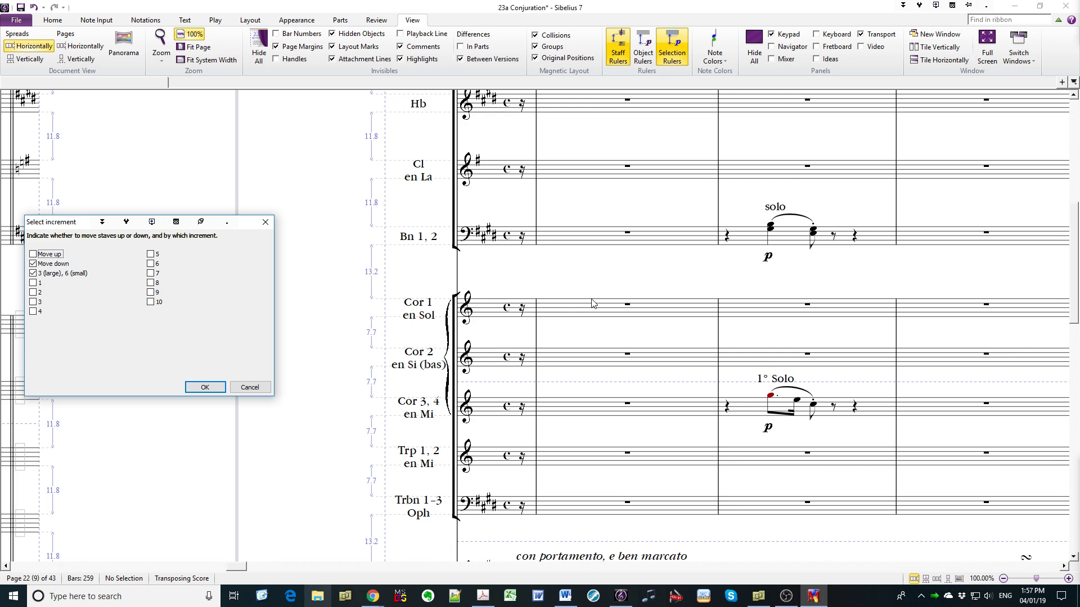
Move the Cor 1 staff down by 3 large and 6 small increments to a spacing of 17.3 below Bn 1, 2
drag(593, 340, 589, 290)
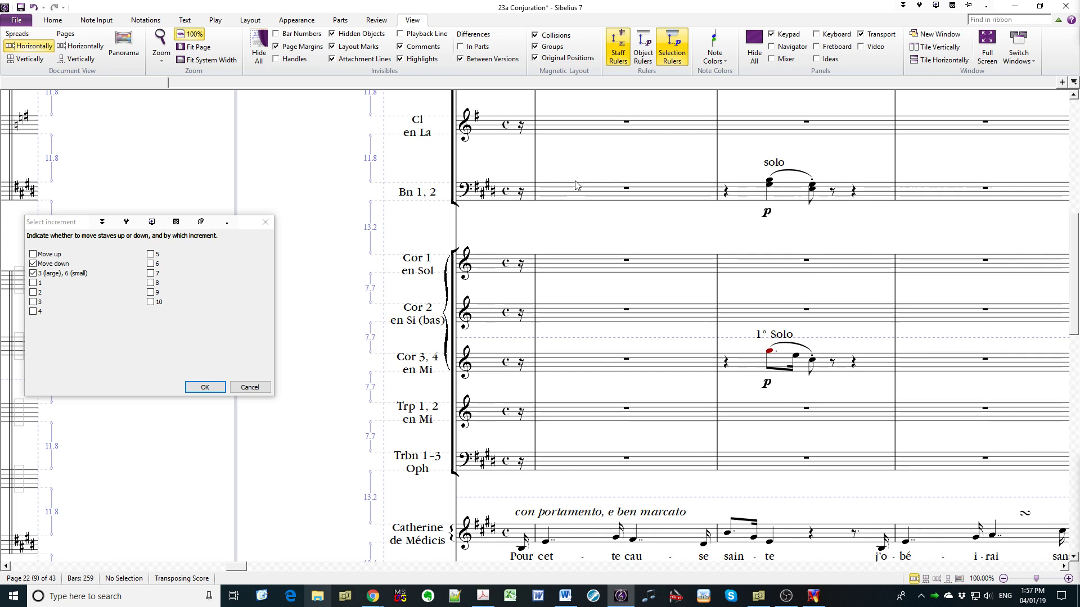
click(217, 340)
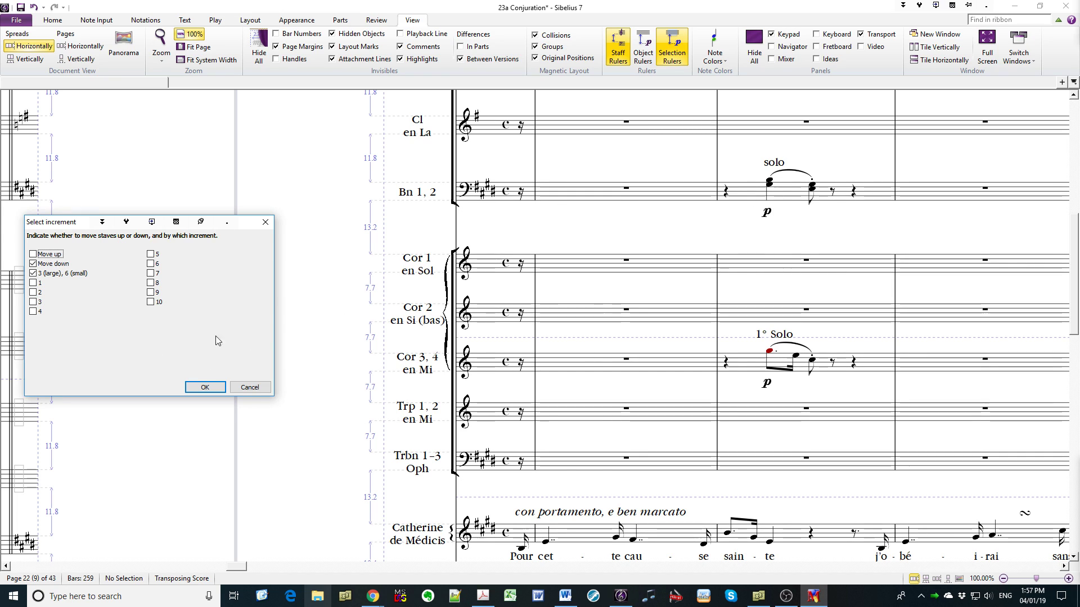
key(Return)
click(597, 265)
key(alt+Down)
key(alt+Down)
key(alt+Down)
key(alt+Down)
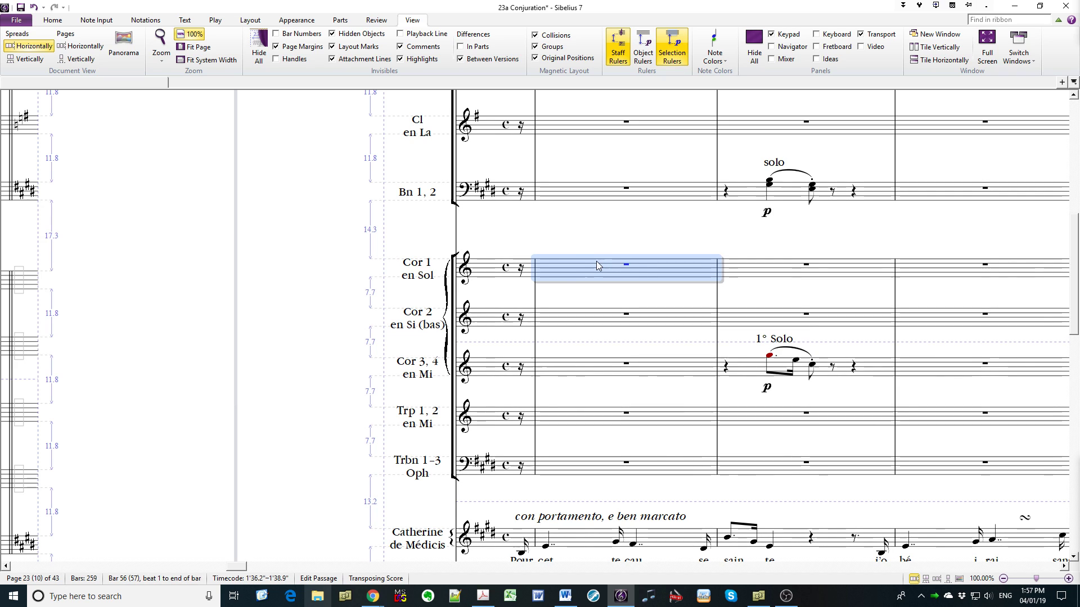
key(alt+Down)
key(alt+Down)
key(alt+Down)
key(alt+Down)
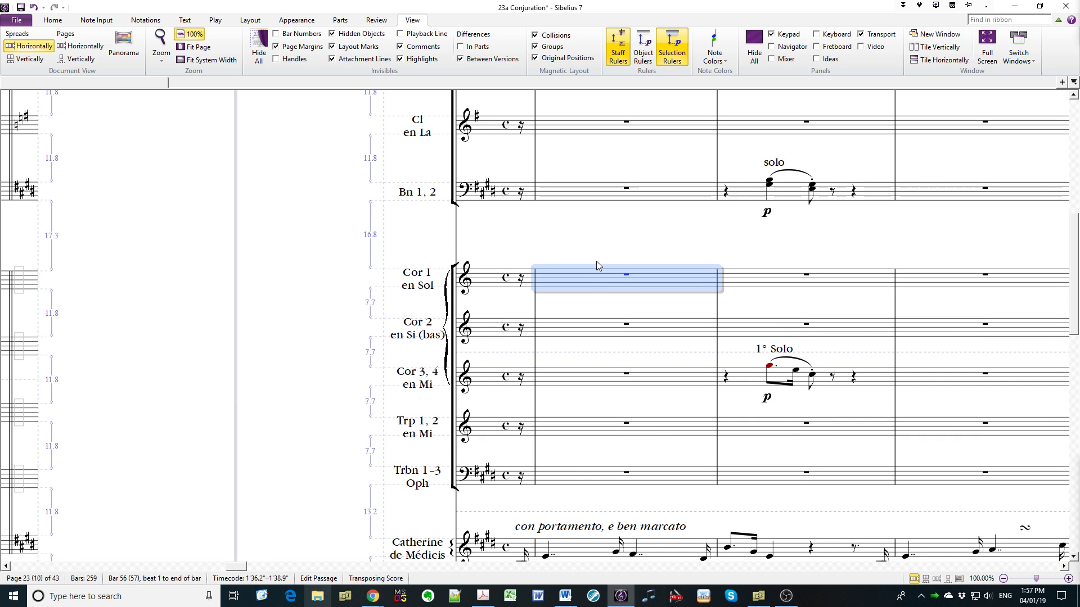
key(alt+Down)
key(Escape)
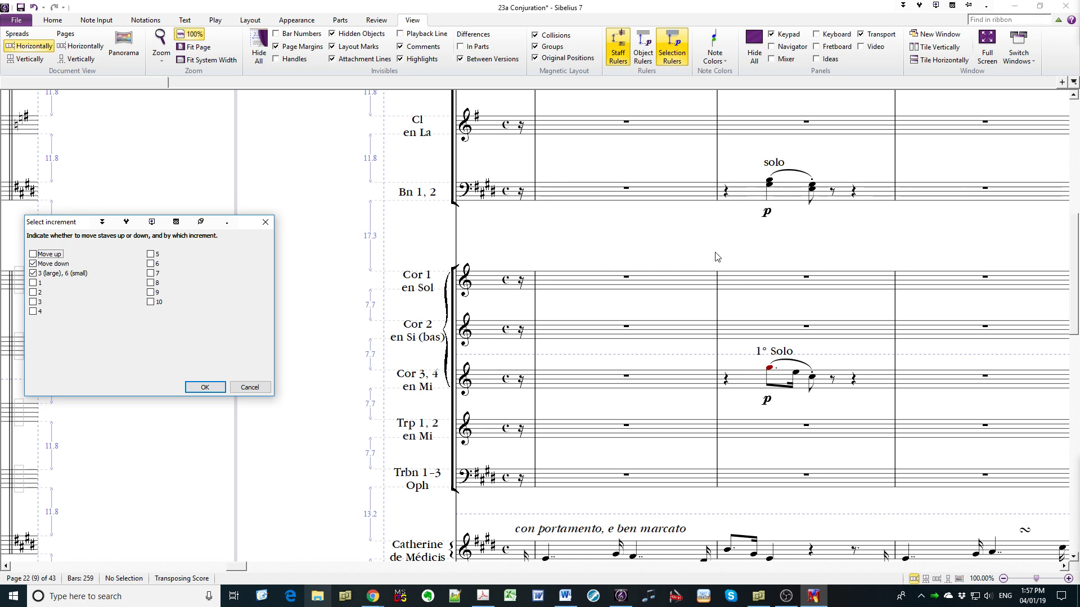
Move the Cor 2 staff down by 3 large and 6 small increments to a spacing of 11.8 below Cor 1
scroll(719, 257, down, 2)
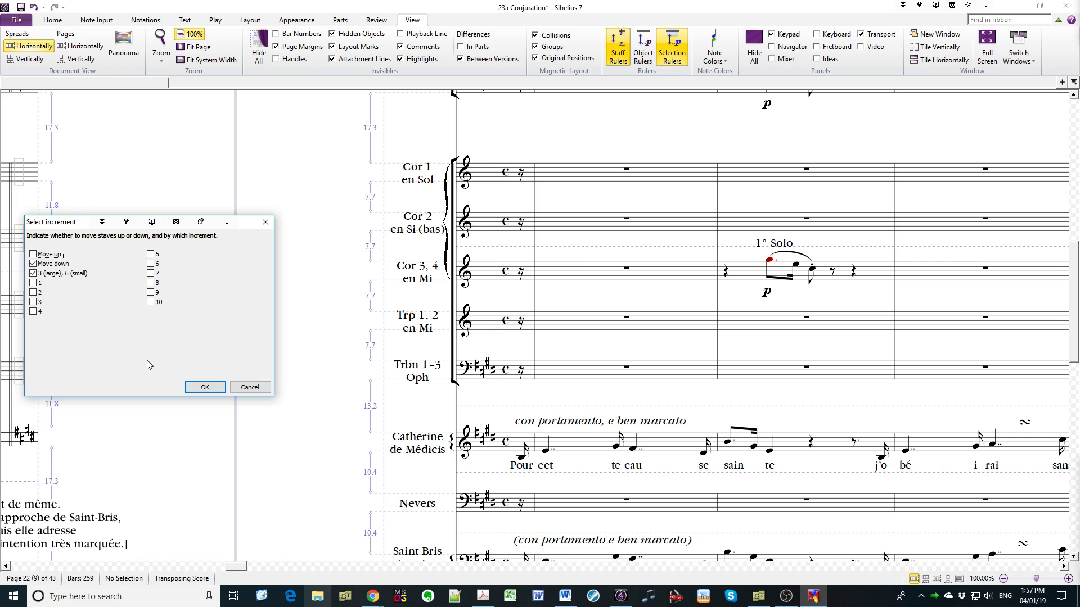
key(Return)
click(598, 226)
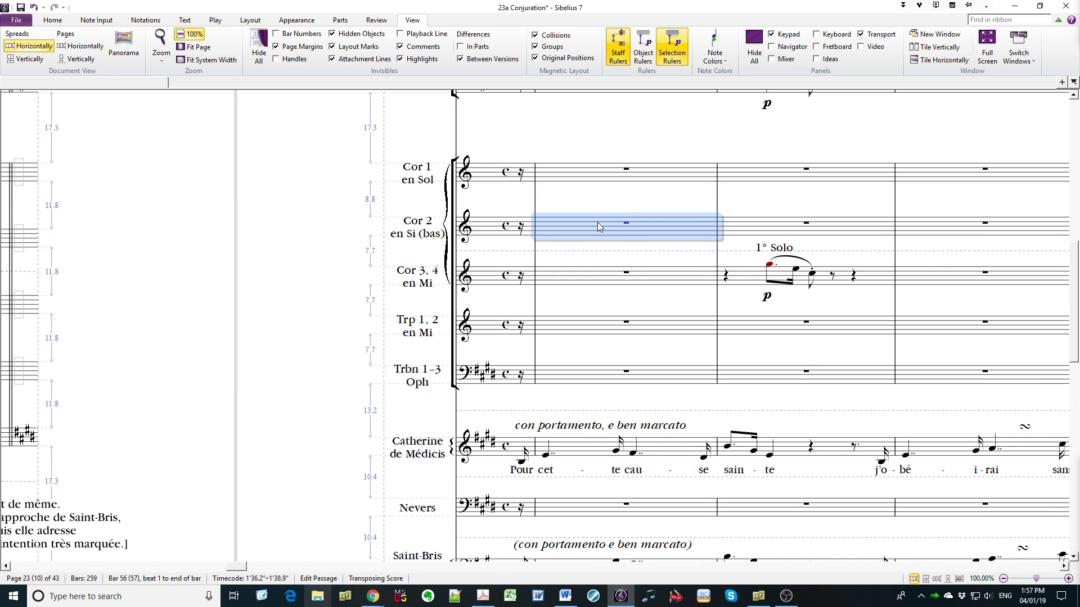
key(alt+Down)
key(alt+Down)
key(alt+Down)
key(alt+Down)
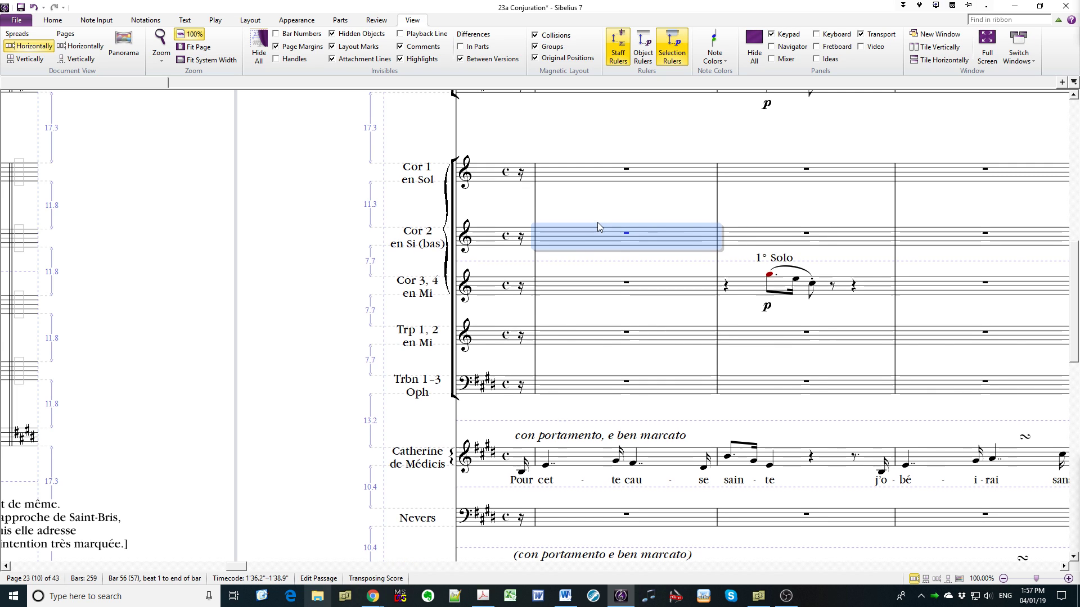
key(alt+Down)
key(alt+Down)
key(Escape)
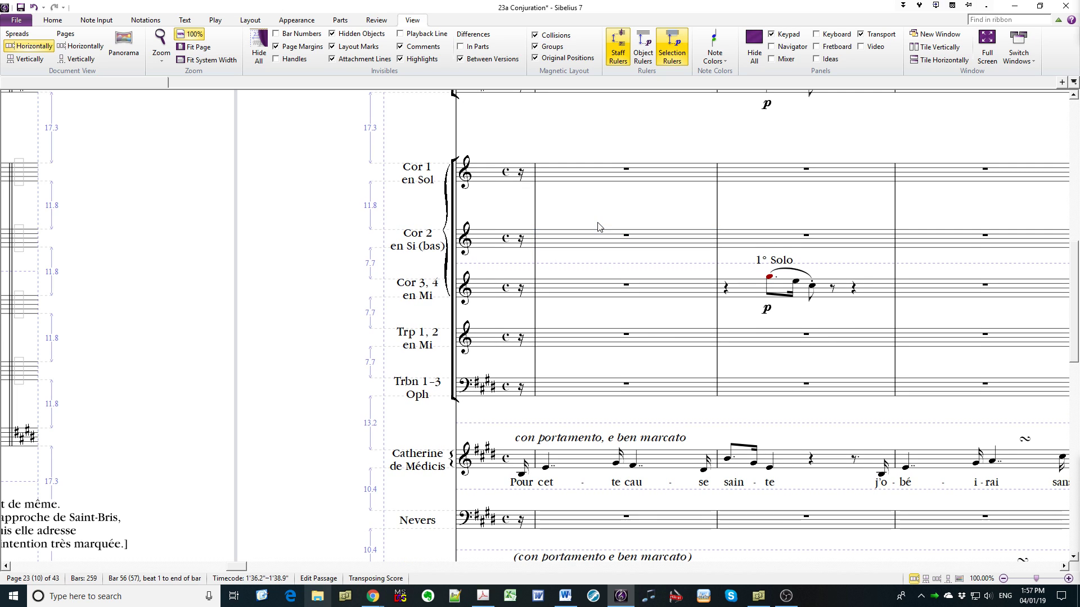
Move the Cor 3, 4 staff down by 3 large and 6 small increments to a spacing of 11.8 below Cor 2
scroll(598, 227, up, 3)
key(ctrl+alt+m)
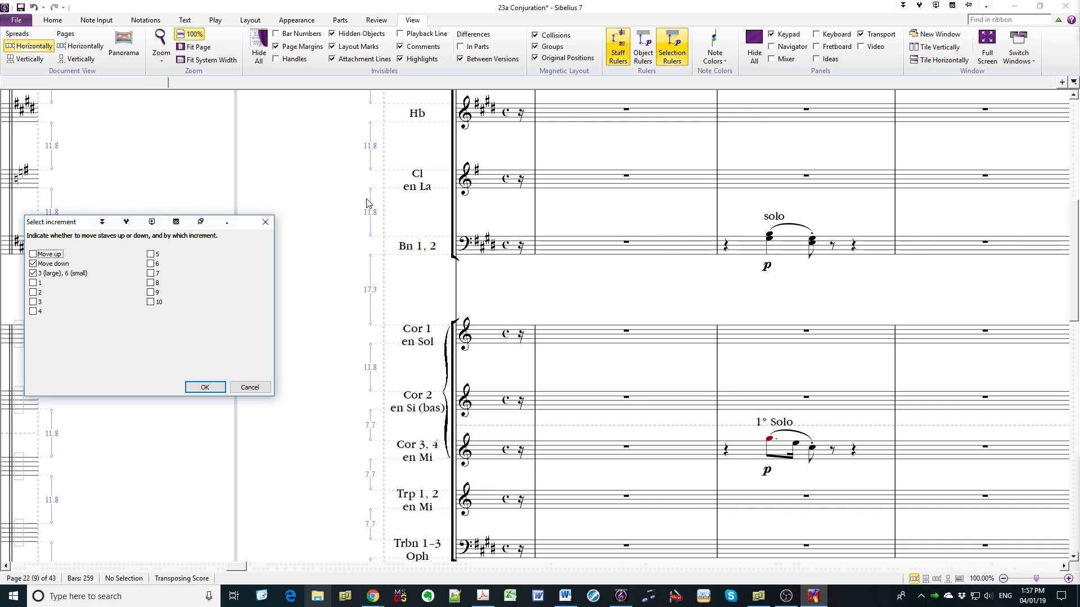
scroll(458, 377, down, 3)
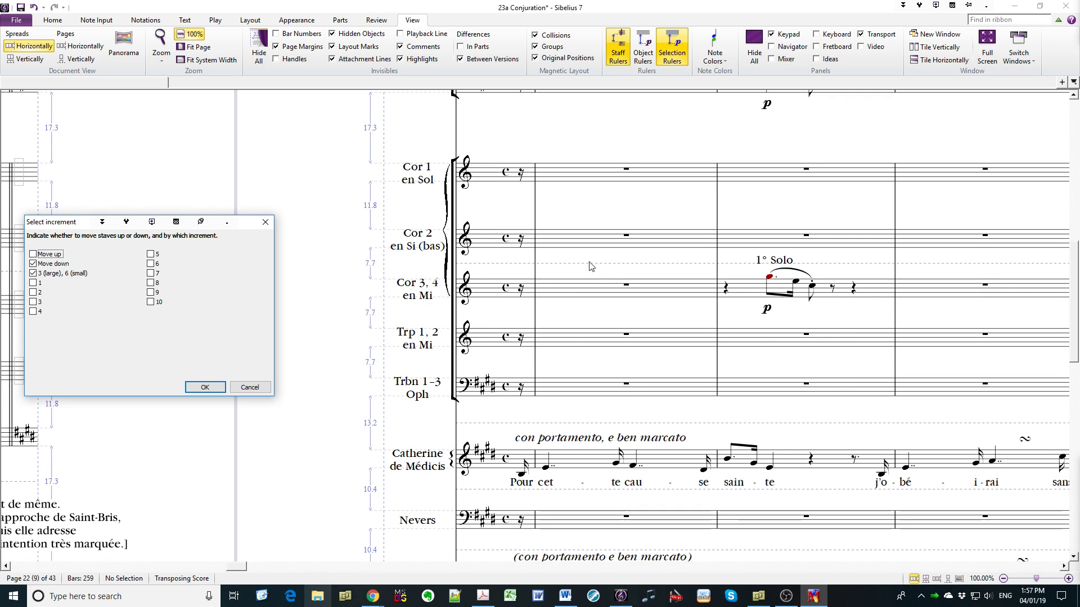
key(Return)
click(582, 297)
key(ctrl+alt+Down)
key(ctrl+alt+Down)
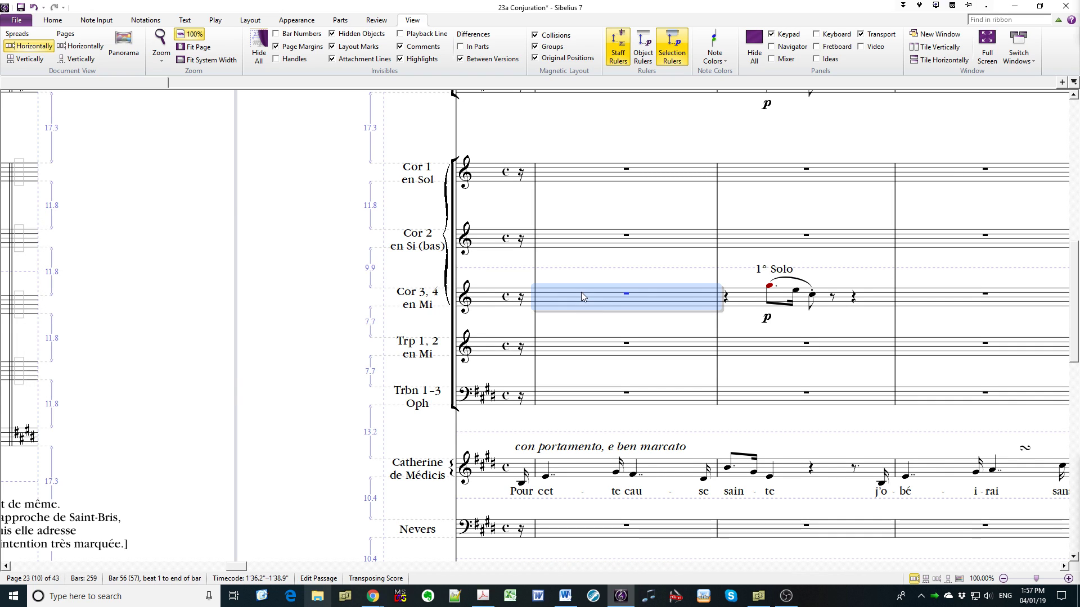
key(alt+Down)
key(alt+Down)
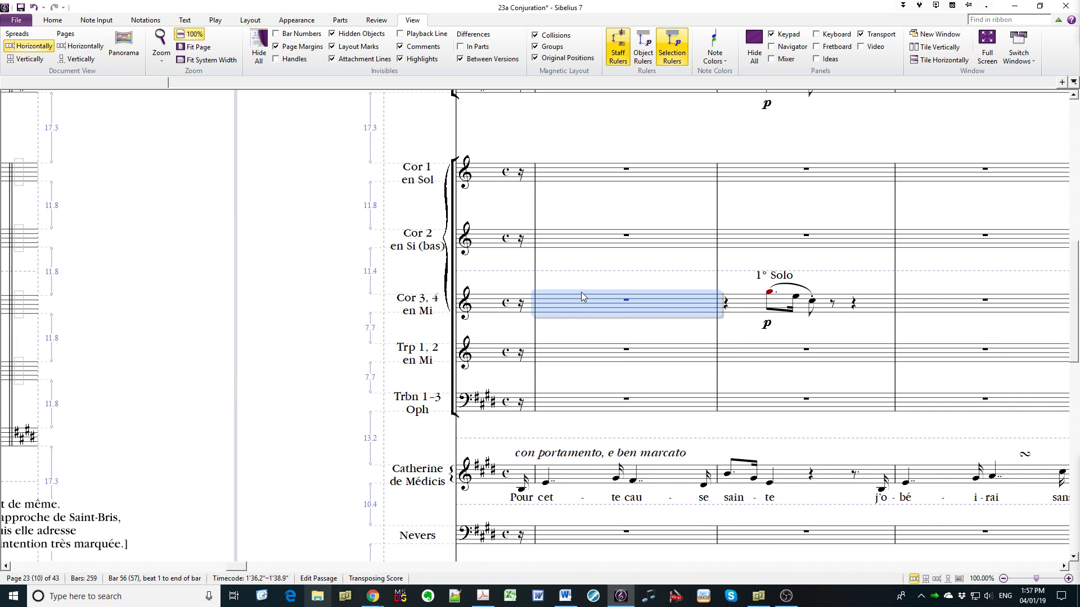
key(alt+Down)
key(Escape)
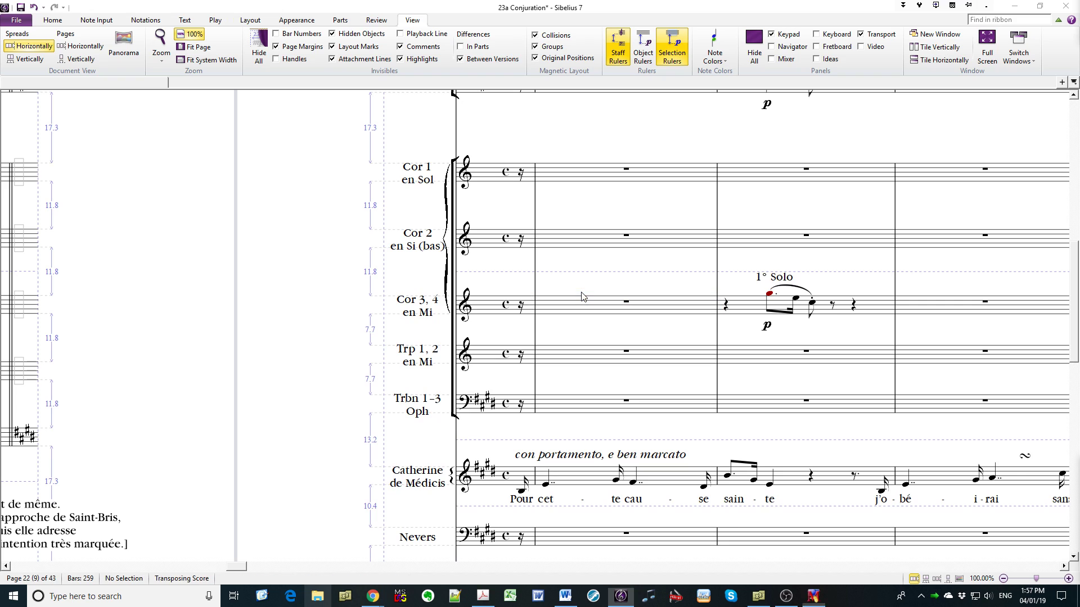
Move the Trp 1, 2 staff down by 3 large and 6 small increments to a spacing of 11.8 below Cor 3, 4
key(ctrl+shift+Down)
key(Return)
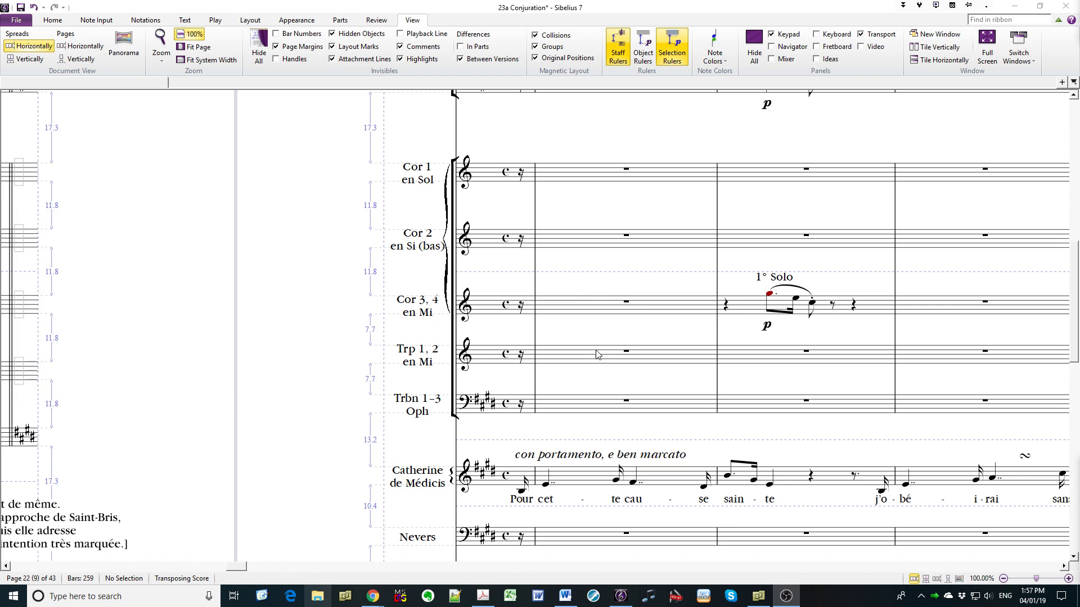
click(597, 355)
key(alt+Down)
key(alt+Down)
key(alt+Down)
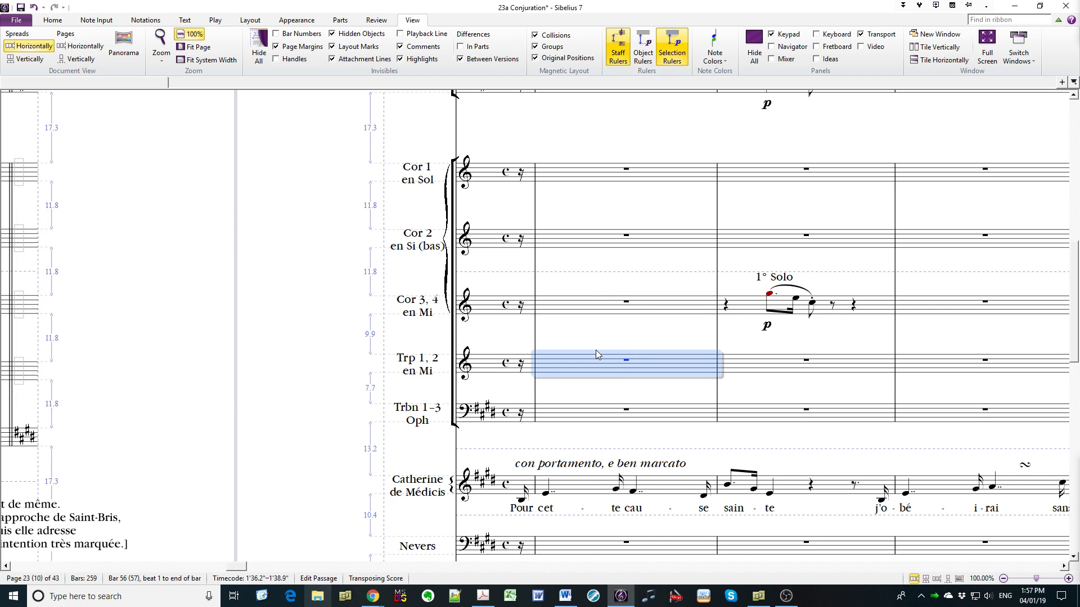
key(alt+Down)
key(alt+Down)
key(alt+Down)
key(alt+Down)
key(alt+Down)
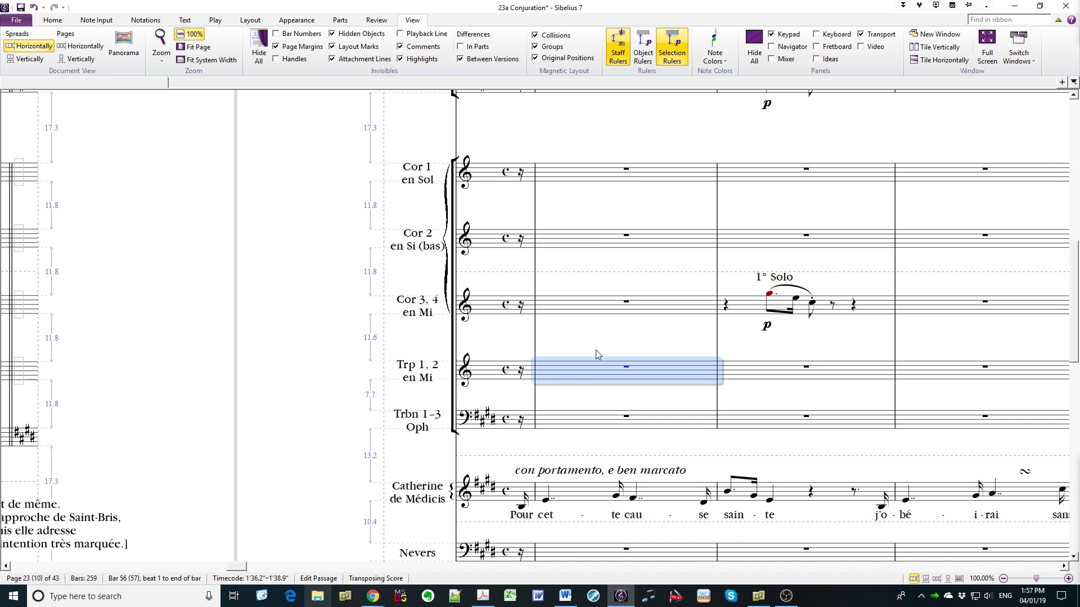
key(alt+Down)
key(Escape)
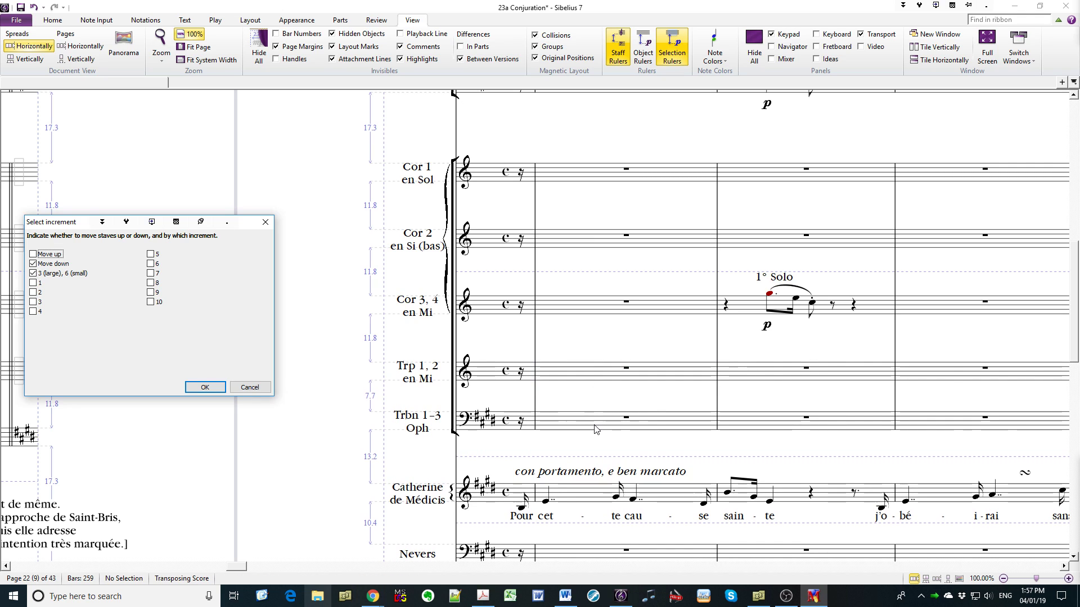
Move the Trbn 1–3 Oph staff down by 3 large and 6 small increments to a spacing of 11.8 below Trp 1, 2
key(Escape)
click(595, 426)
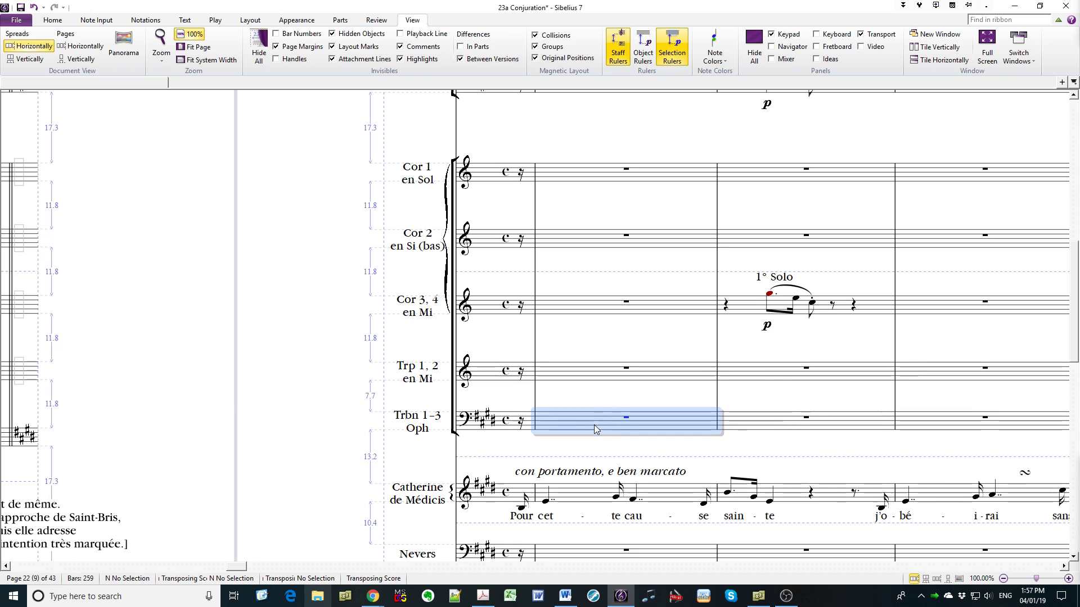
key(alt+Down)
key(alt+Down)
key(alt+Down)
key(alt+Down)
key(alt+Down)
key(alt+Down)
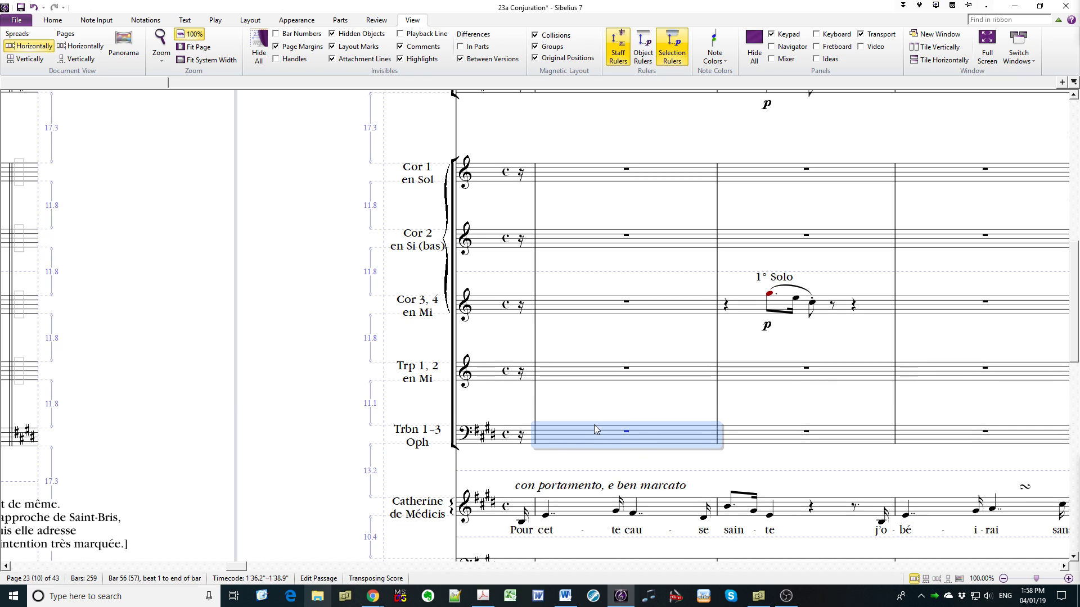
key(alt+Down)
key(alt+Down)
key(alt+Down)
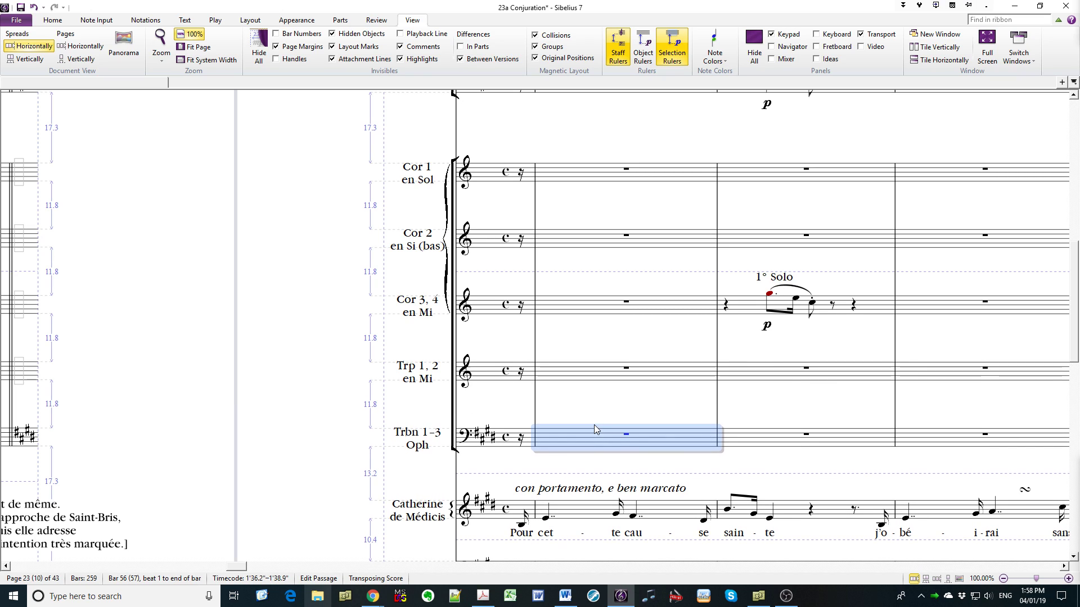
key(Escape)
Move the Catherine de Médicis staff down by 3 large and 6 small increments to a spacing of 17.3 below Trbn 1–3
key(ctrl+shift+m)
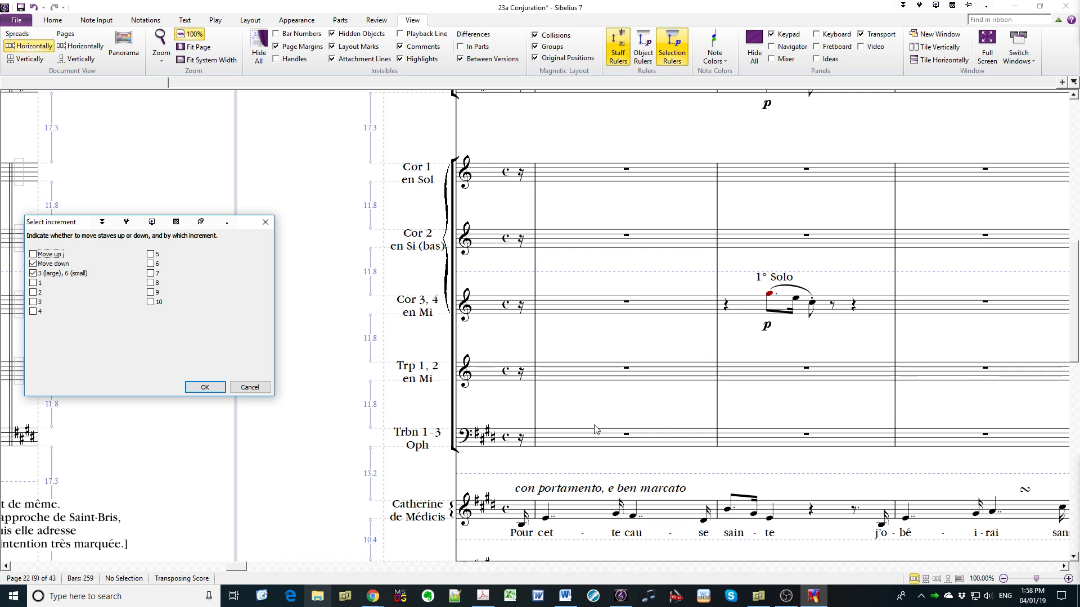
scroll(646, 419, down, 2)
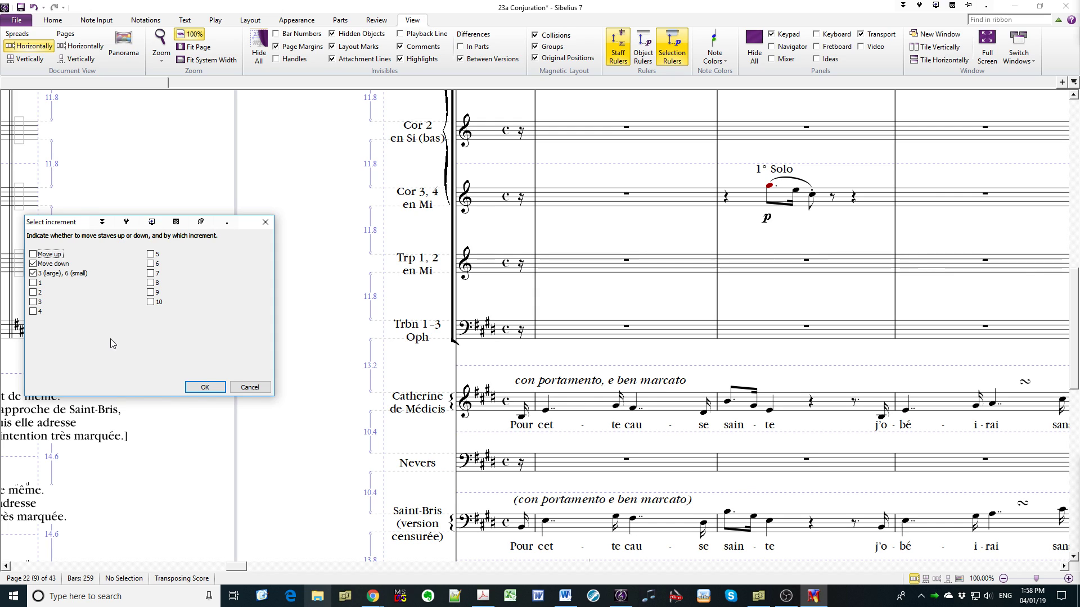
key(Return)
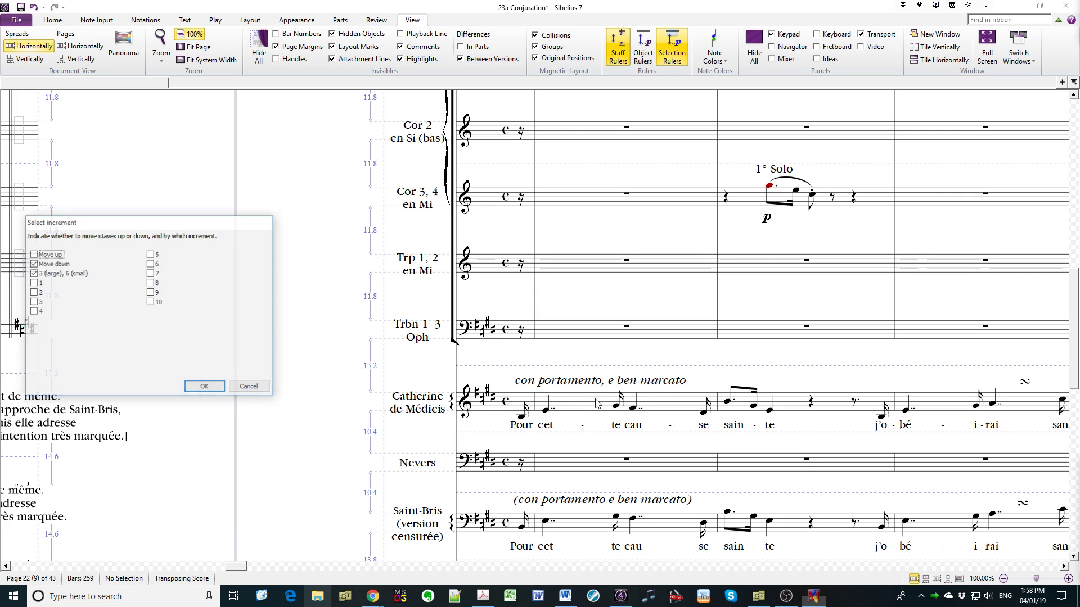
click(595, 404)
key(alt+Down)
key(alt+Down)
key(alt+Down)
key(alt+Down)
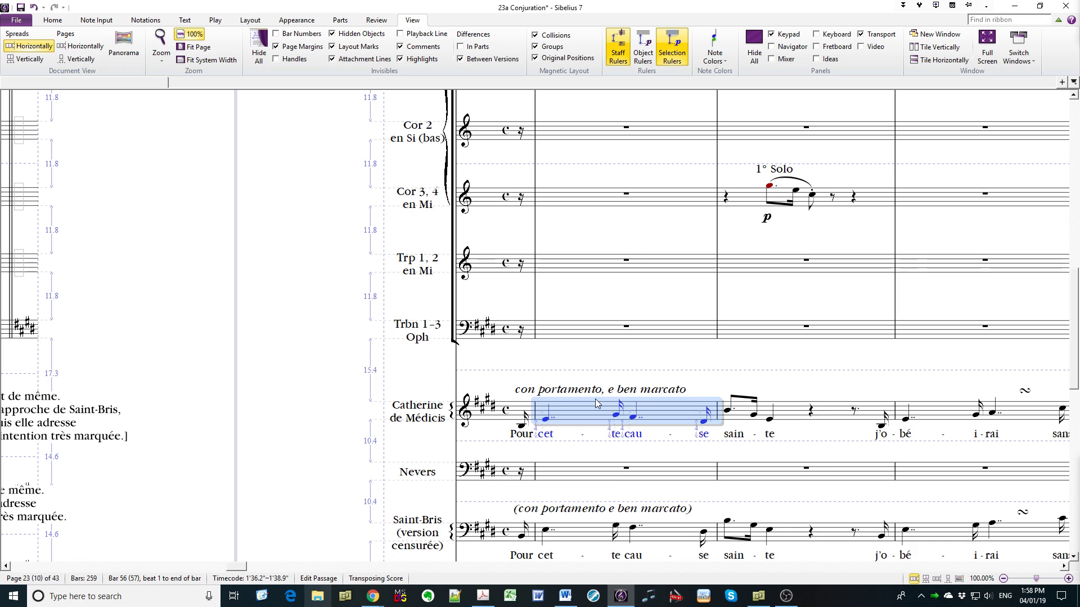
key(alt+Down)
key(alt+Down)
key(alt+Down)
key(alt+Down)
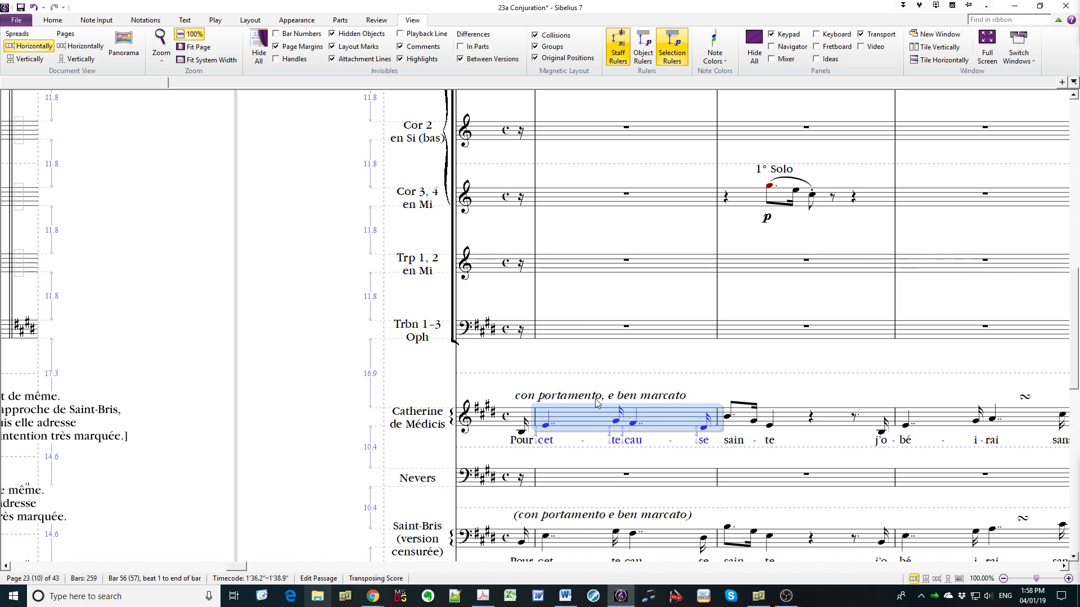
key(alt+Down)
key(Escape)
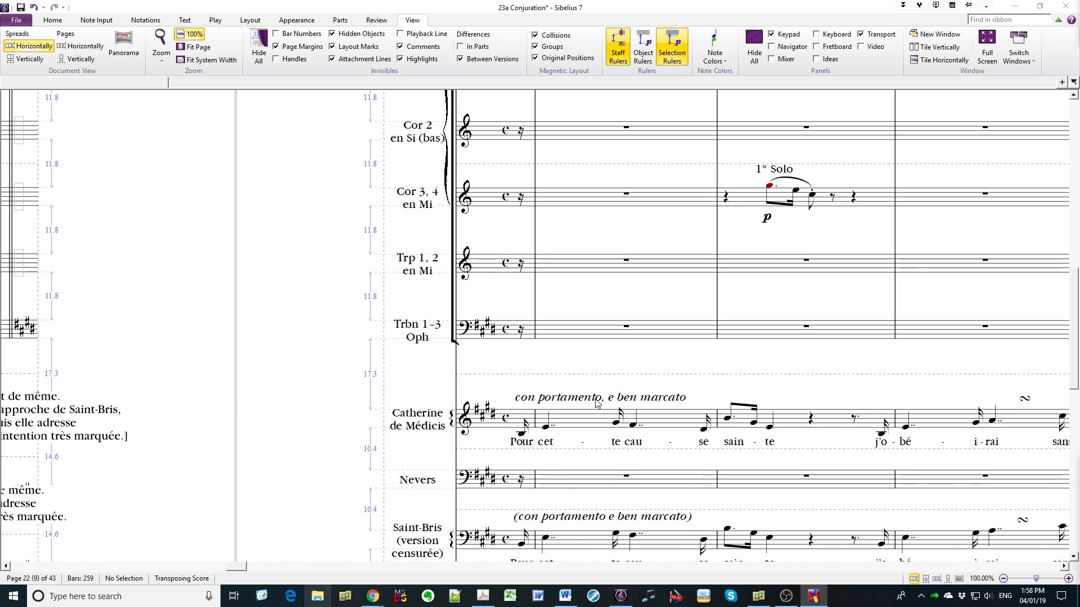
Move the Nevers staff down by 3 large and 6 small increments to a spacing of 14.6 below Catherine de Médicis
scroll(596, 403, up, 3)
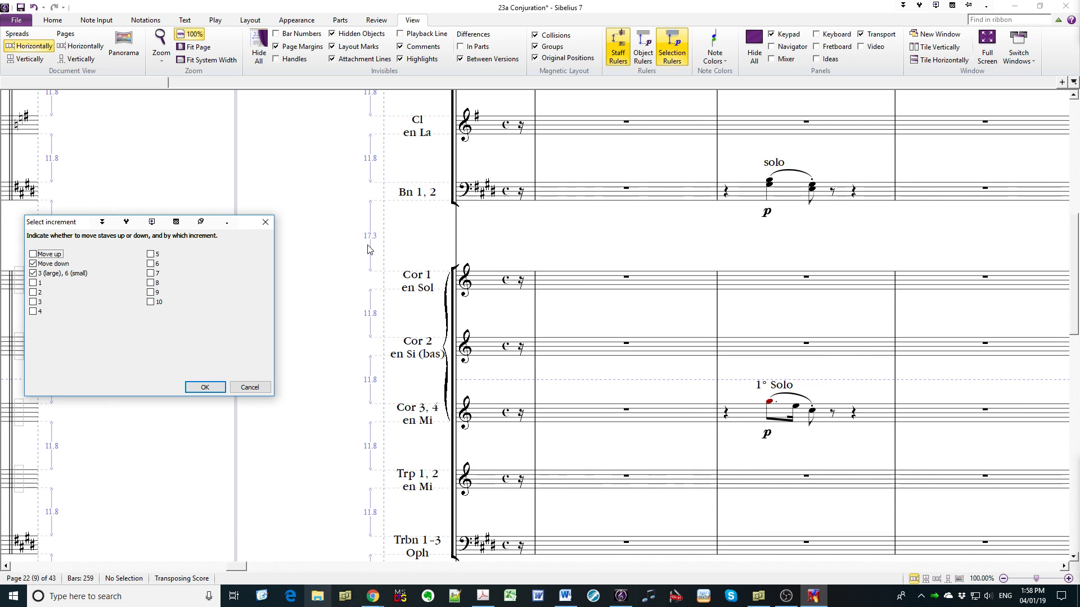
scroll(369, 249, down, 4)
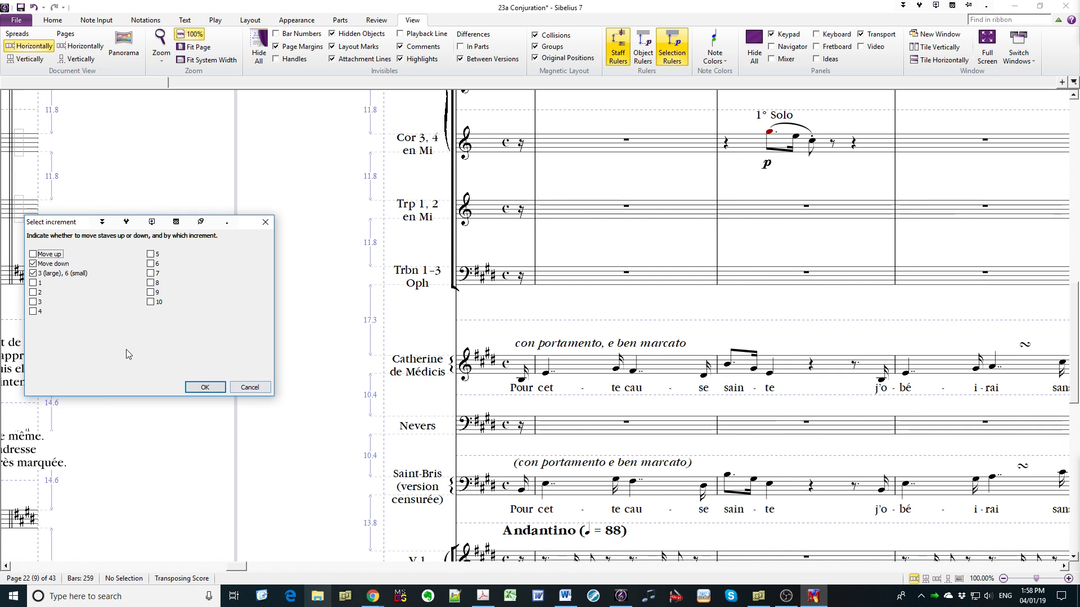
key(Return)
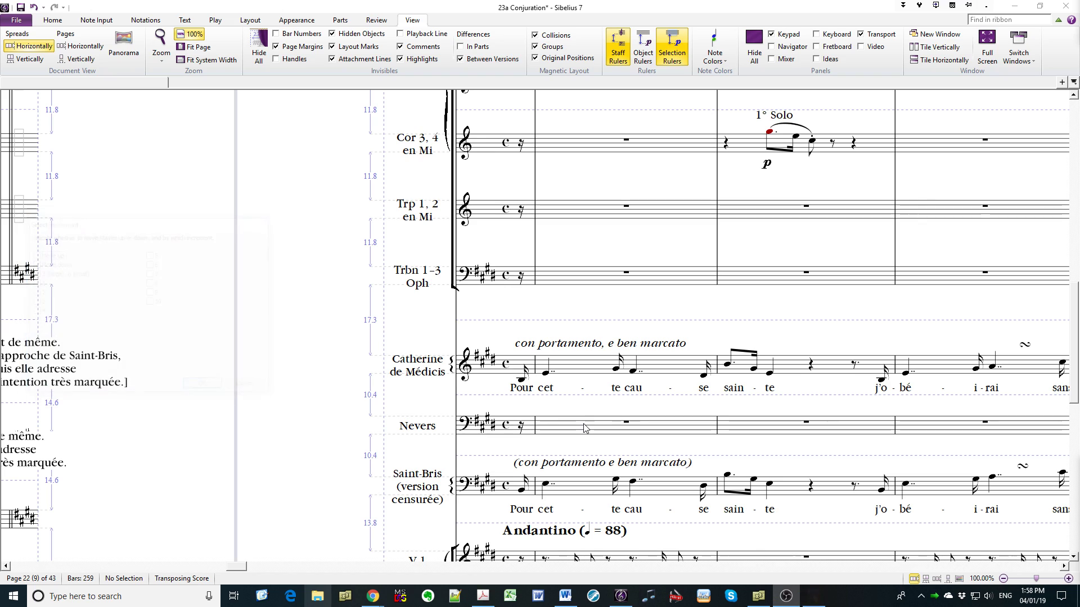
click(582, 424)
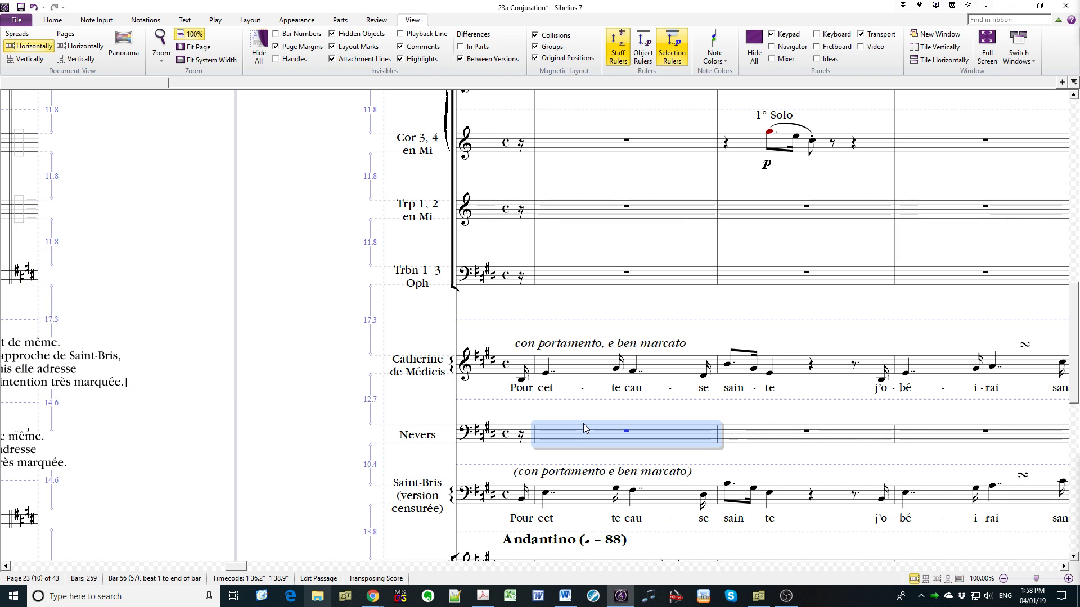
key(alt+Down)
key(alt+Down)
key(alt+Down)
key(alt+Down)
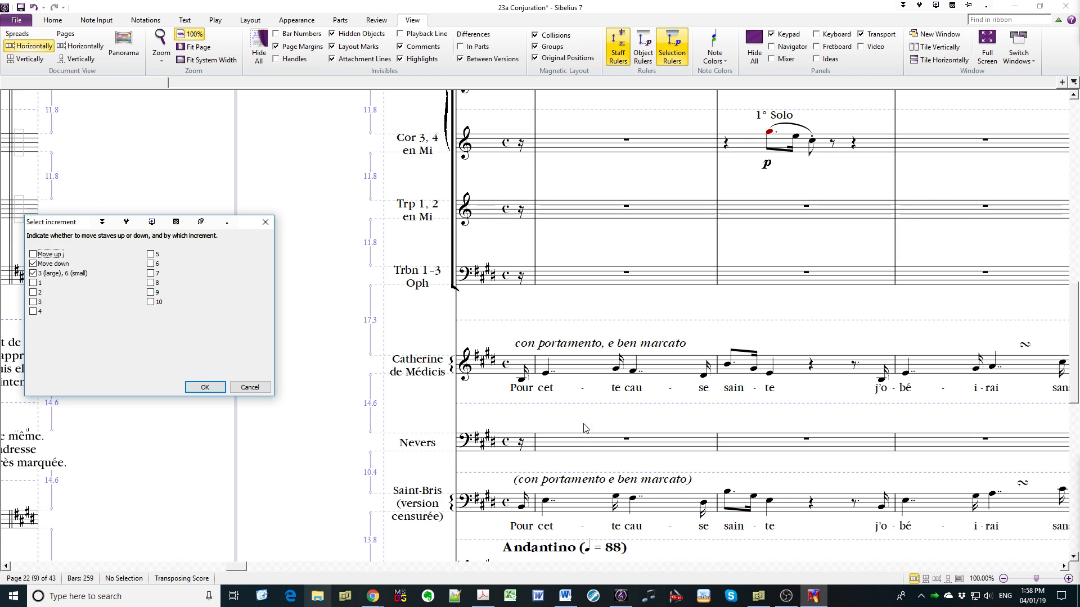
Move the Saint-Bris staff down by 3 large and 6 small increments to a spacing of 14.6 below Nevers
key(Return)
click(585, 501)
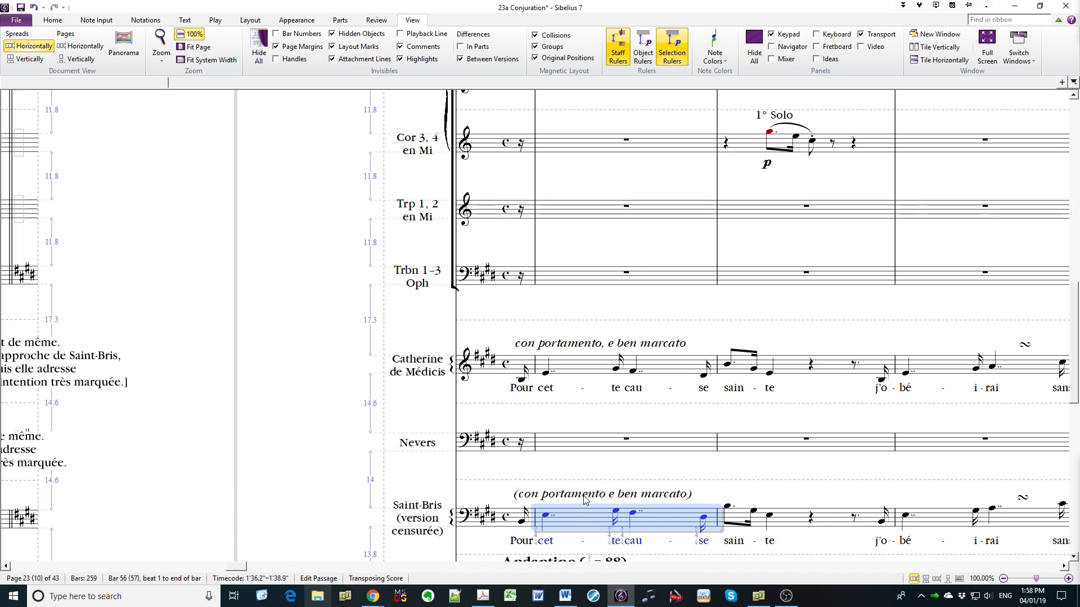
click(615, 460)
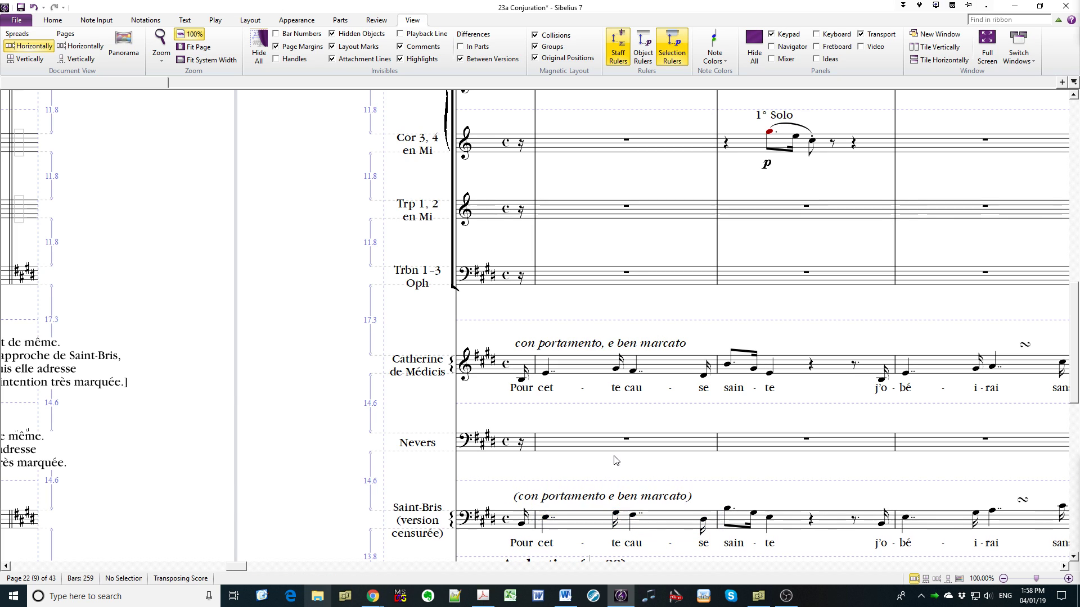
scroll(641, 412, down, 3)
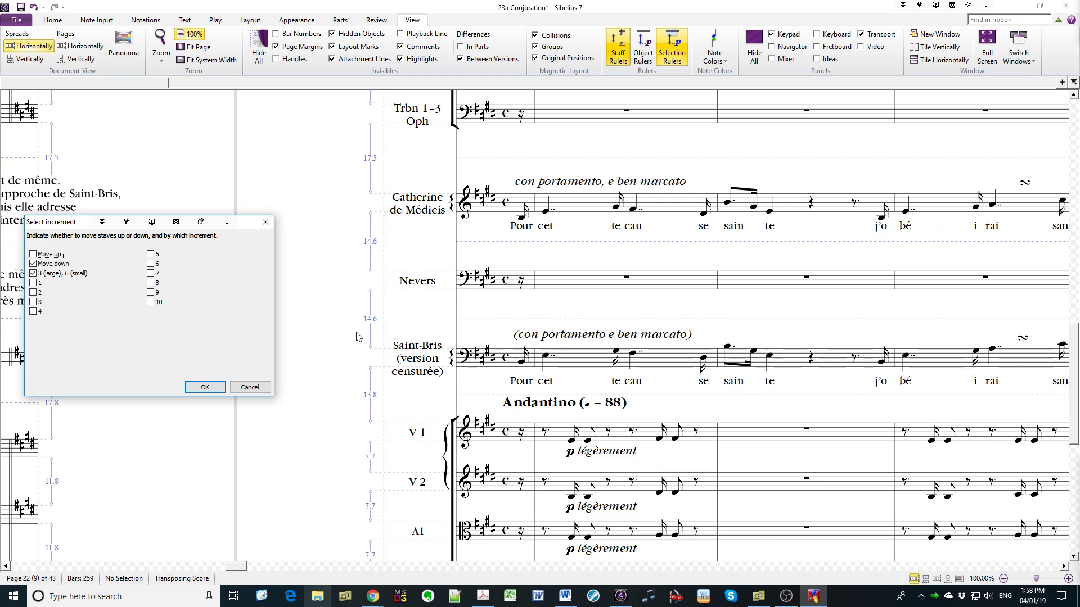
Move the V 1 staff down by 3 large and 6 small increments to a spacing of 17.9 below Saint-Bris
scroll(756, 428, down, 1)
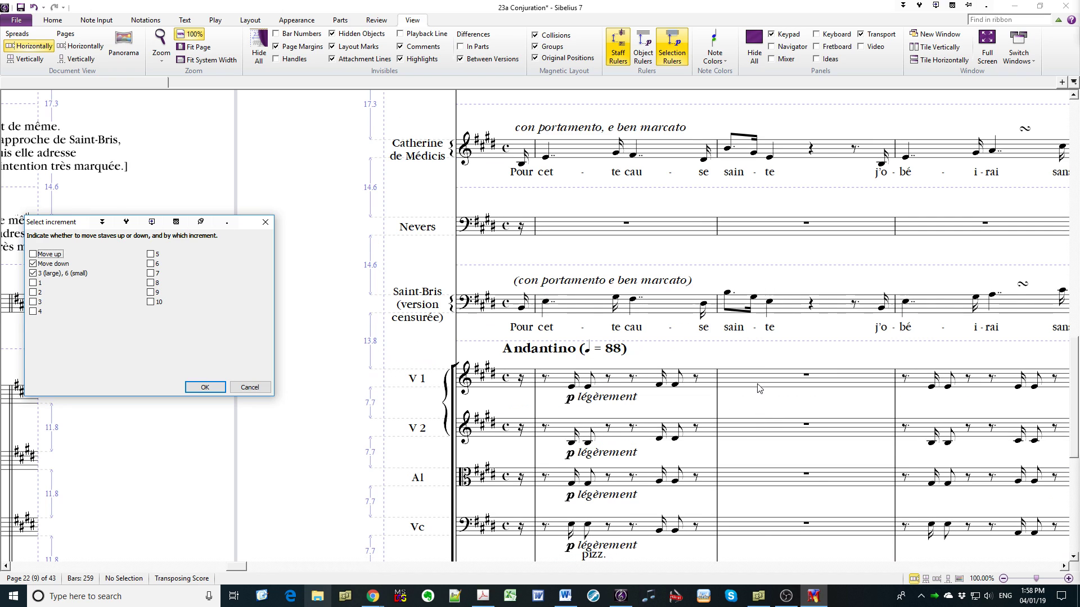
key(Return)
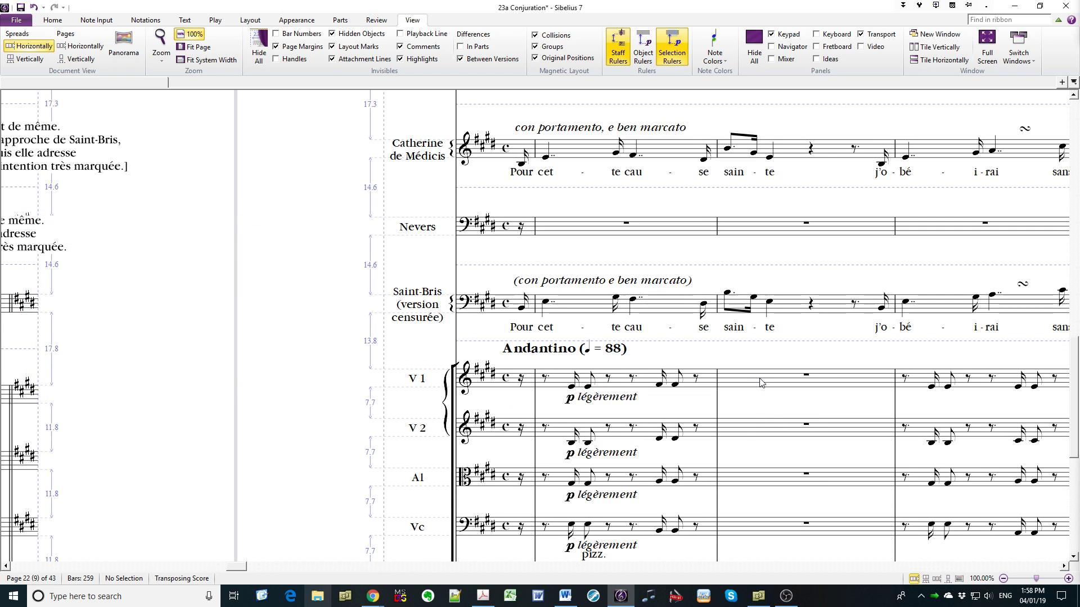
click(761, 383)
key(alt+Down)
key(alt+Down)
key(alt+Down)
key(alt+Down)
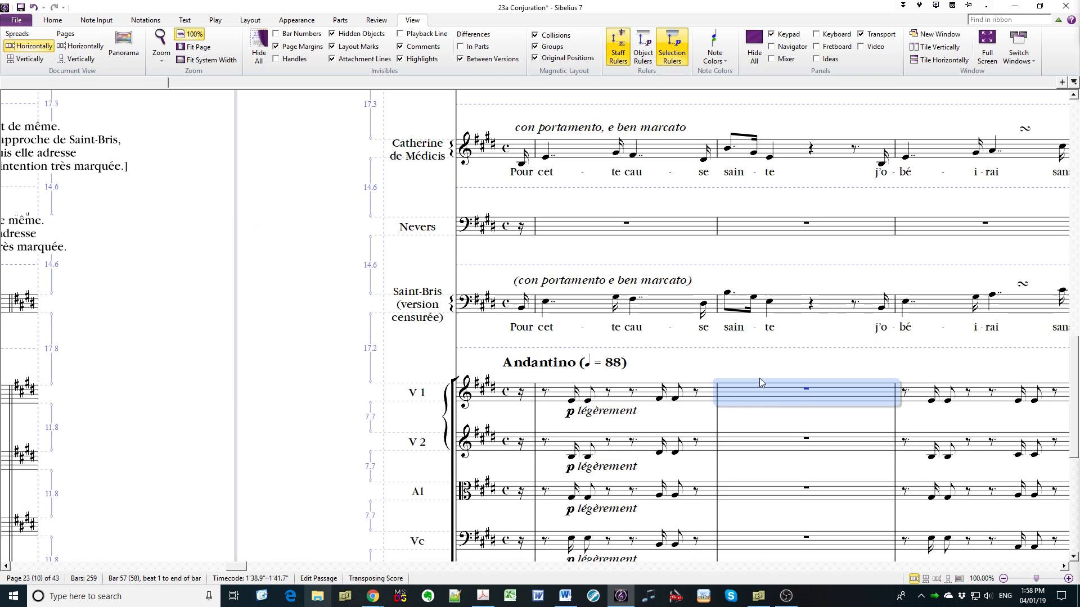
key(alt+Down)
key(alt+Down)
key(alt+Down)
key(alt+Down)
key(alt+Down)
key(alt+Down)
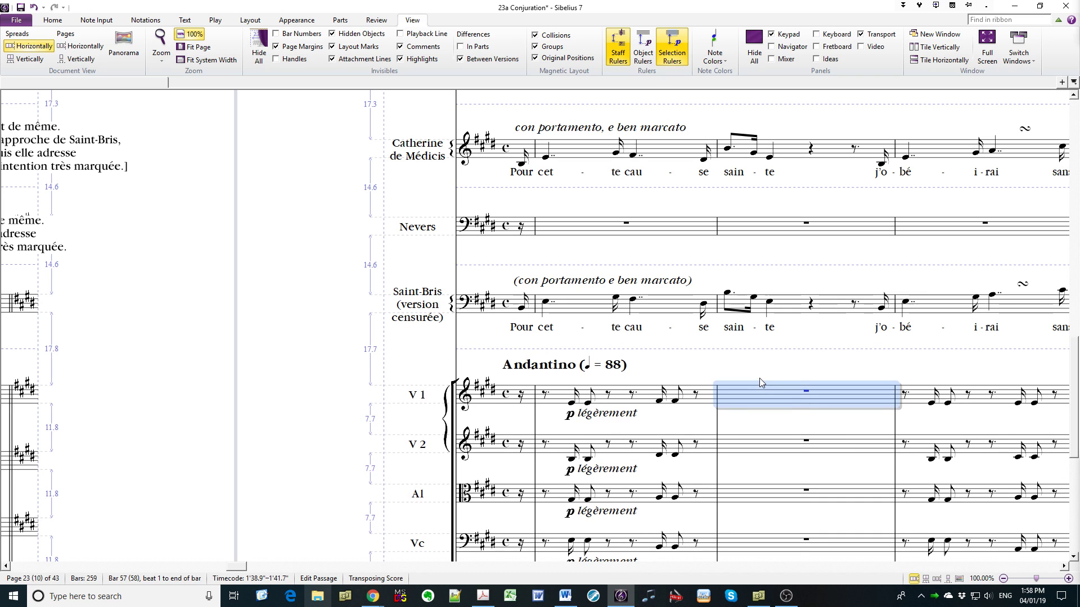
key(Escape)
Move the V 2 staff down by 3 large and 6 small increments to a spacing of 11.8 below V 1
key(ctrl+shift+m)
scroll(458, 422, down, 3)
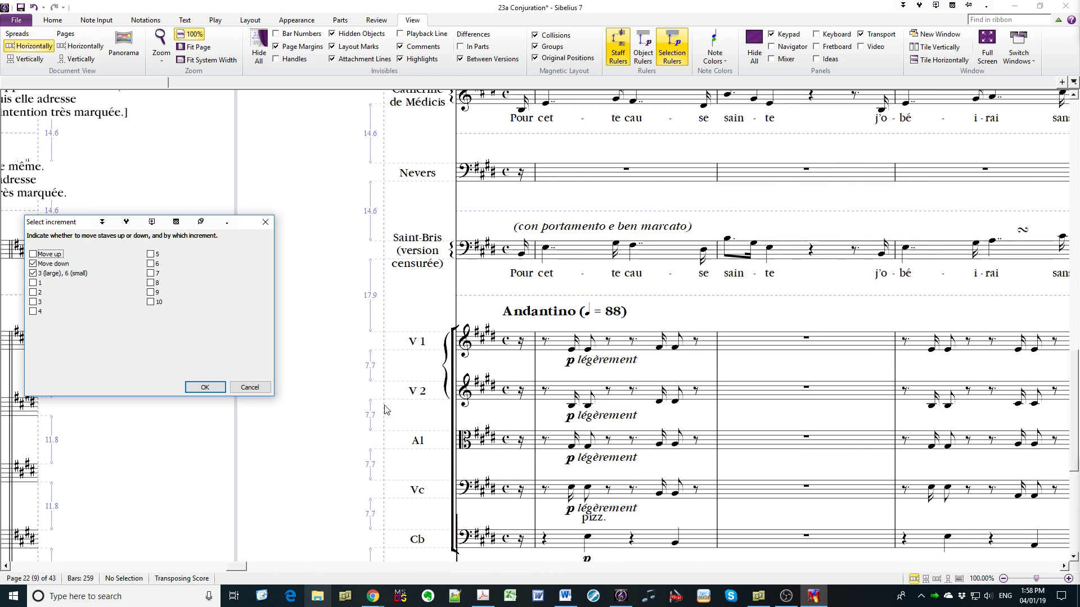
scroll(455, 332, up, 6)
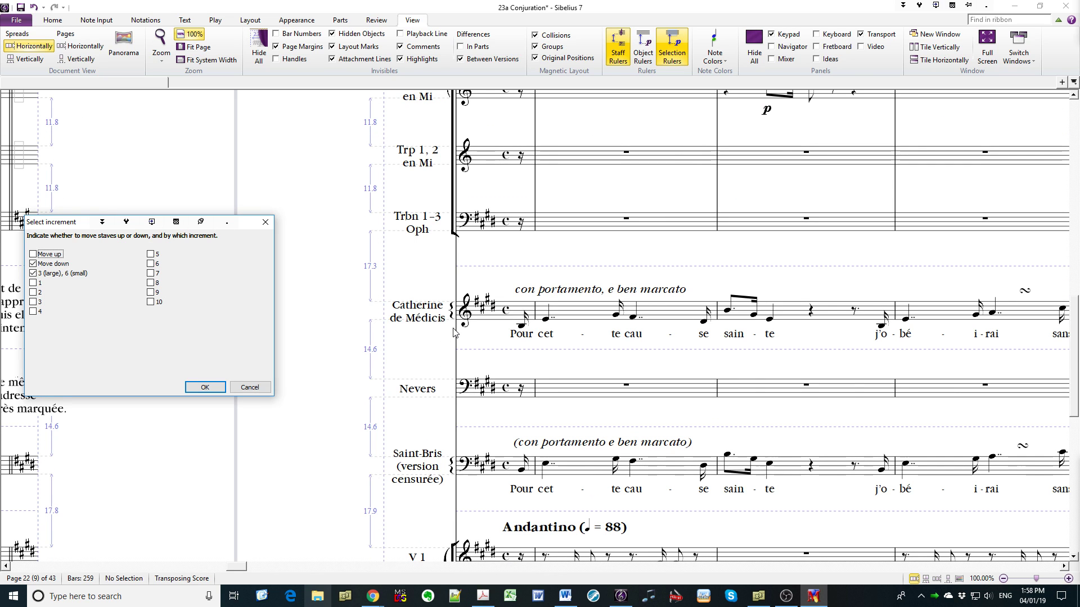
scroll(454, 332, down, 7)
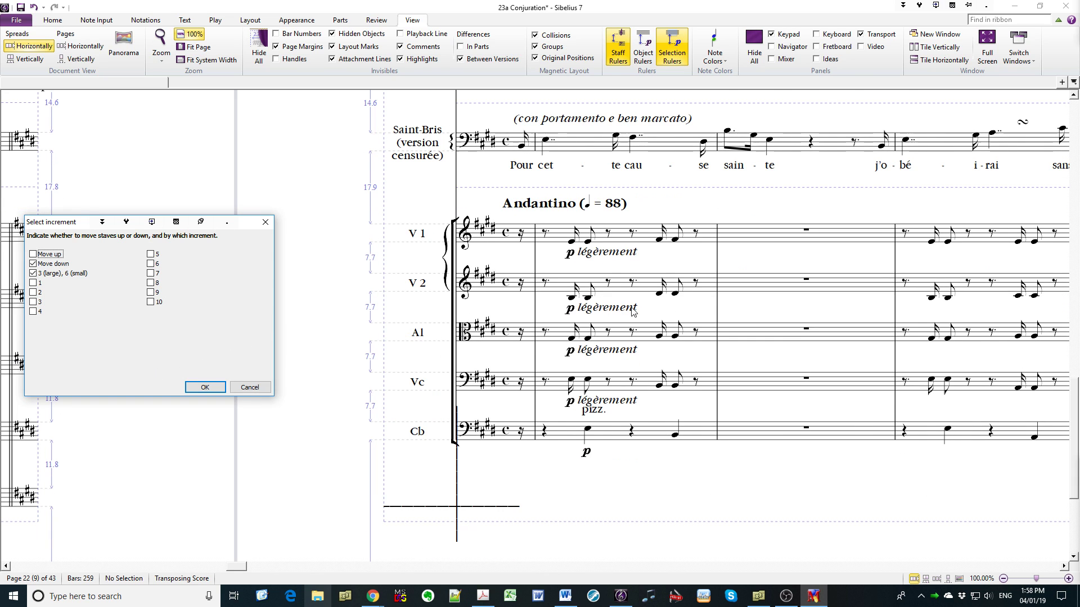
key(Return)
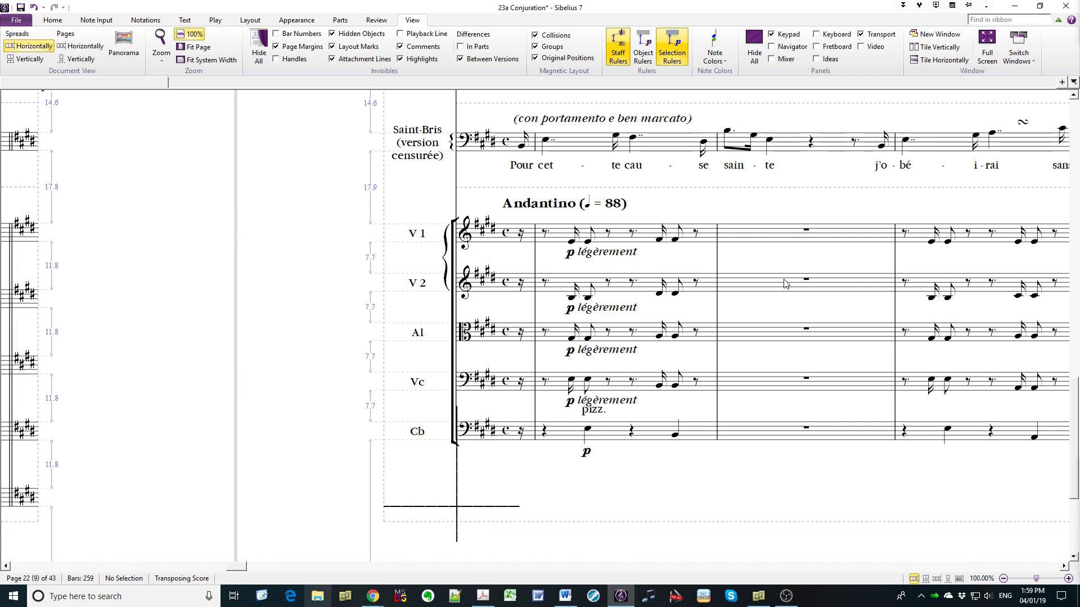
click(784, 284)
key(alt+Down)
key(alt+Down)
key(alt+Down)
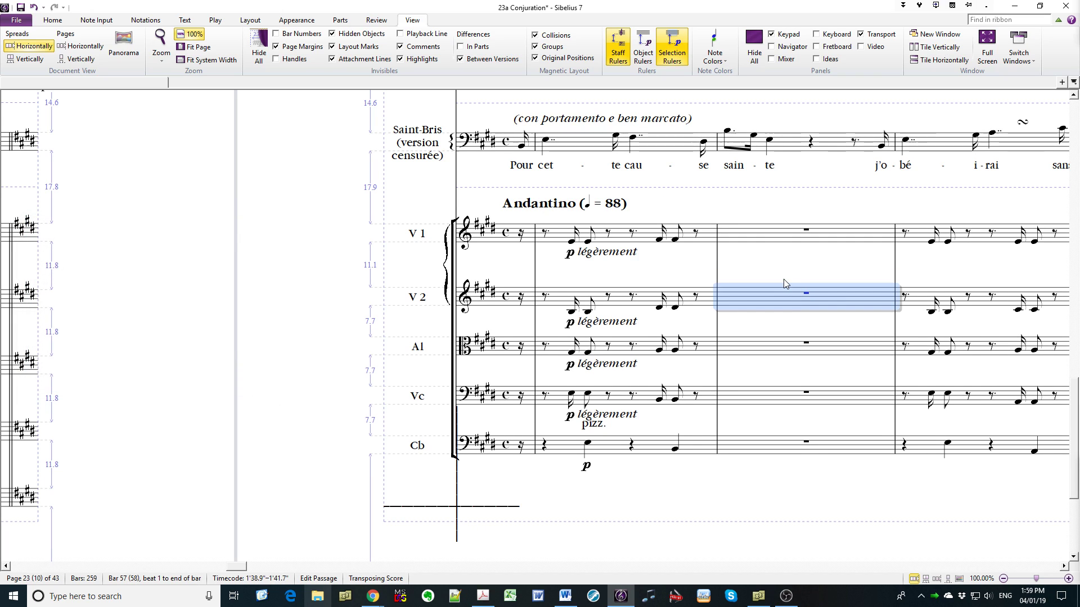
key(alt+Down)
key(alt+Down)
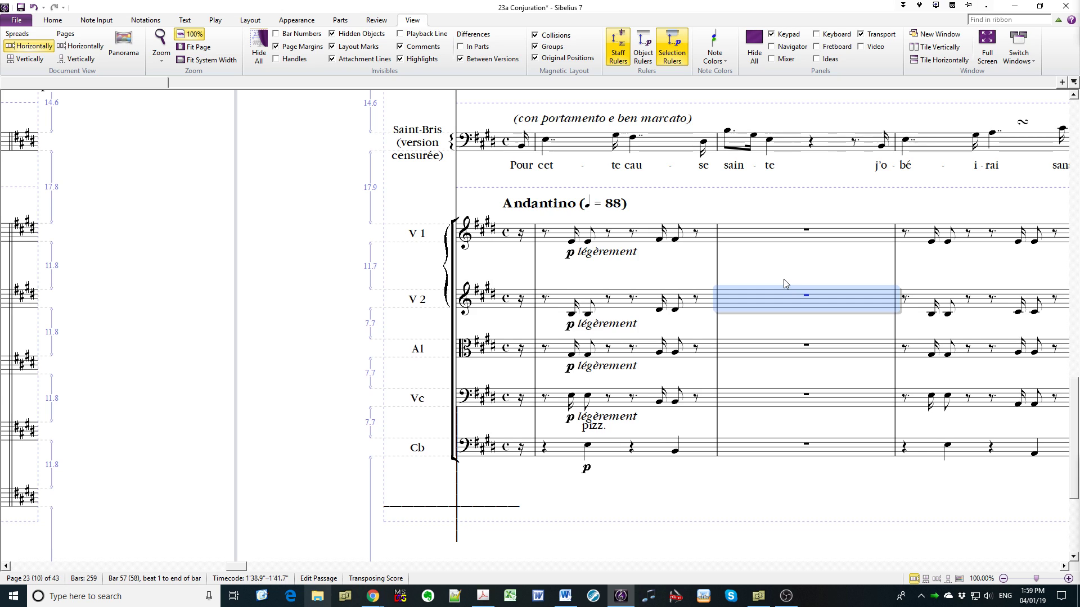
key(alt+Up)
click(764, 318)
Move the Al staff down by 3 large and 6 small increments to a spacing of 11.8 below V 2
key(ctrl+alt+m)
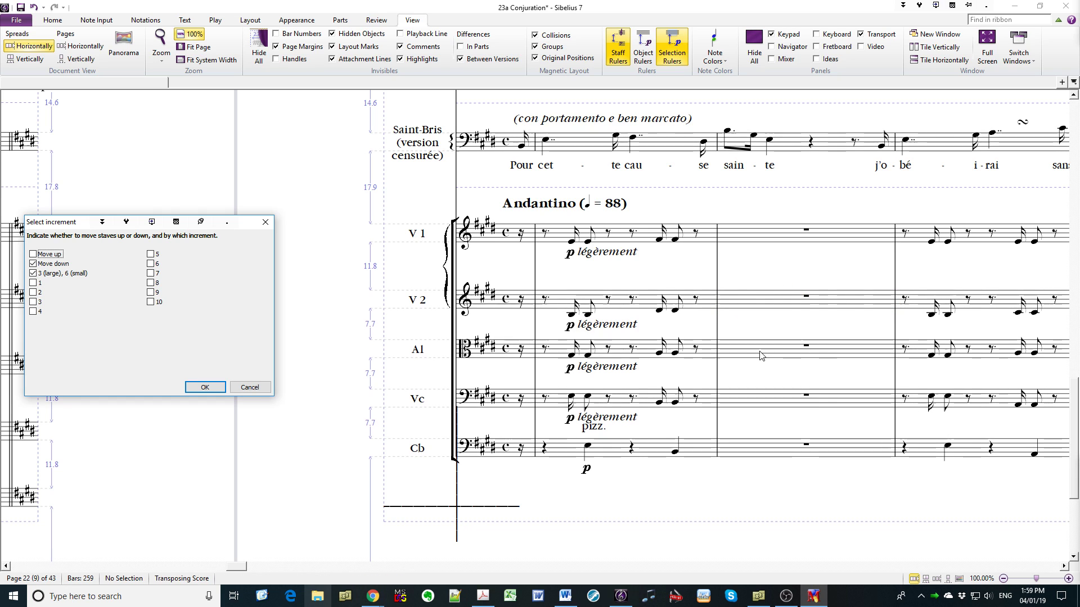
key(Return)
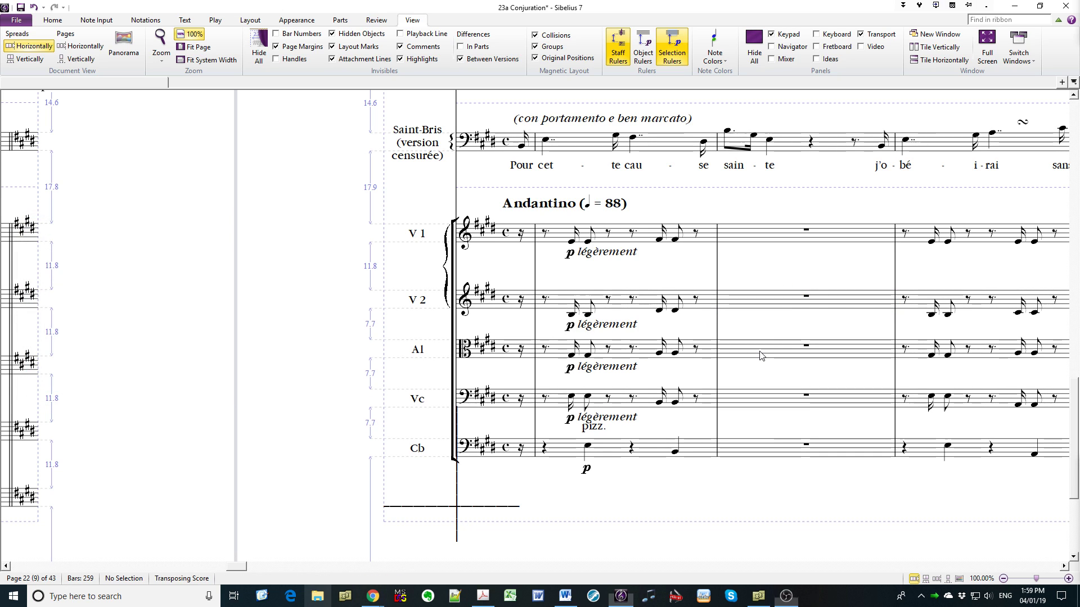
click(760, 352)
key(alt+Down)
key(alt+Down)
key(alt+Down)
key(alt+Down)
key(alt+Down)
key(alt+Down)
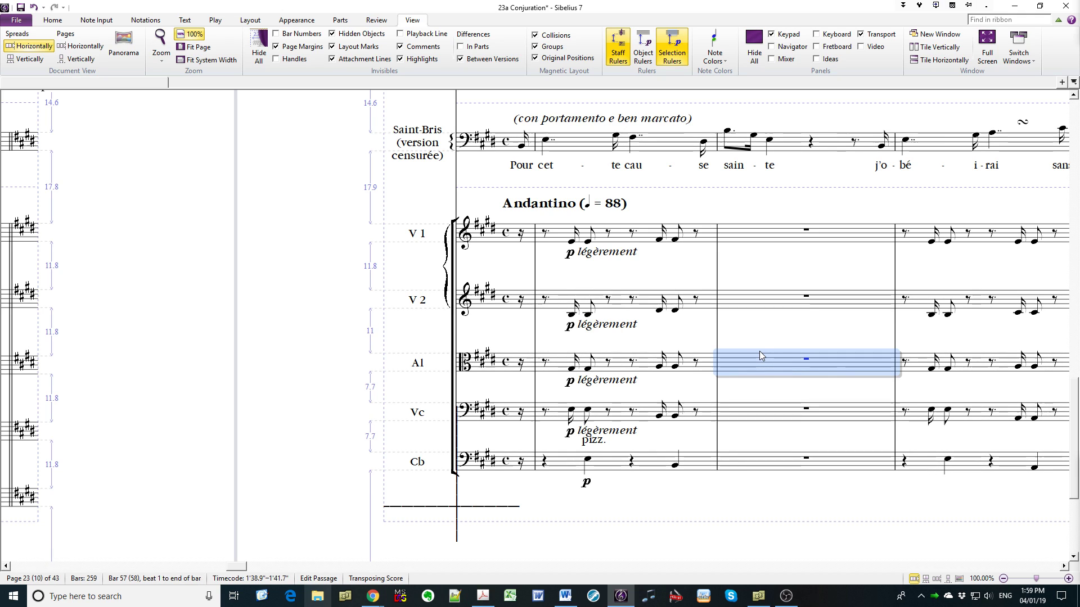
key(alt+Down)
key(alt+Down)
key(alt+Down)
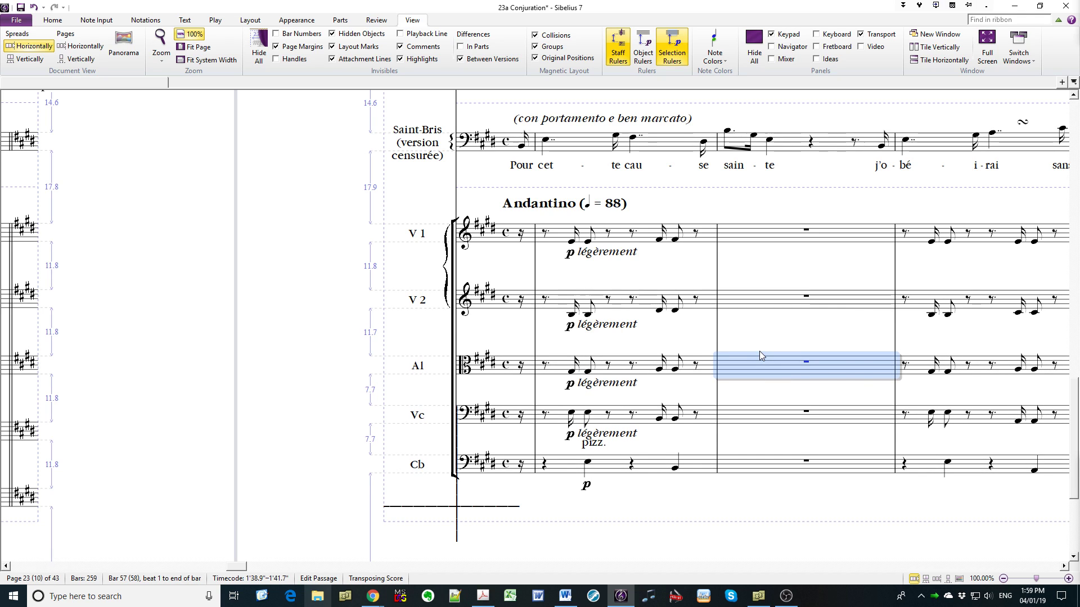
key(Escape)
Move the Vc staff down by 3 large and 6 small increments to a spacing of 11.8 below Al
key(ctrl+alt+Down)
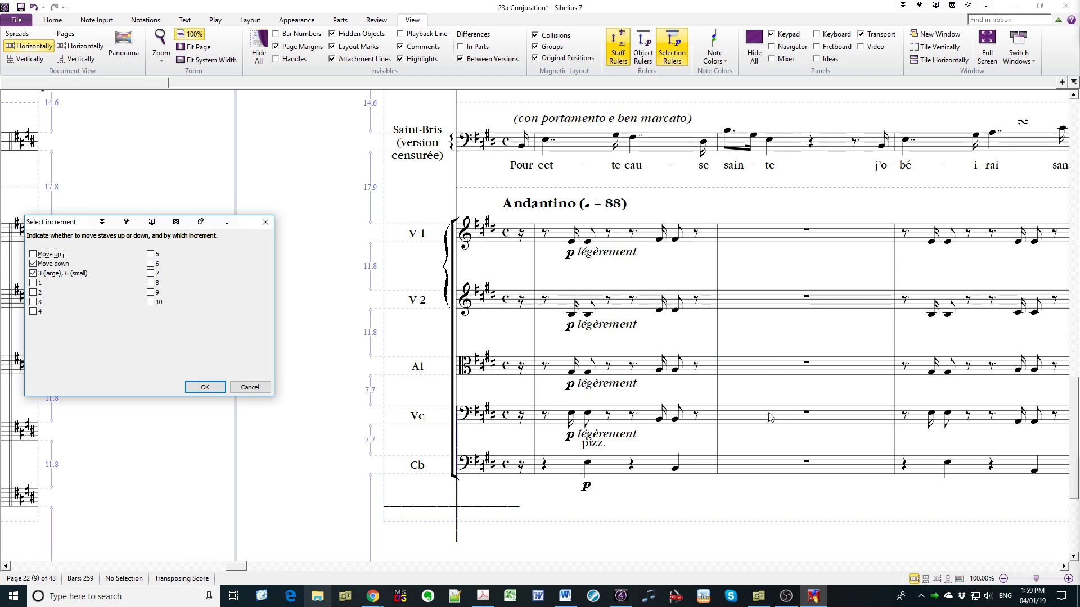
key(Return)
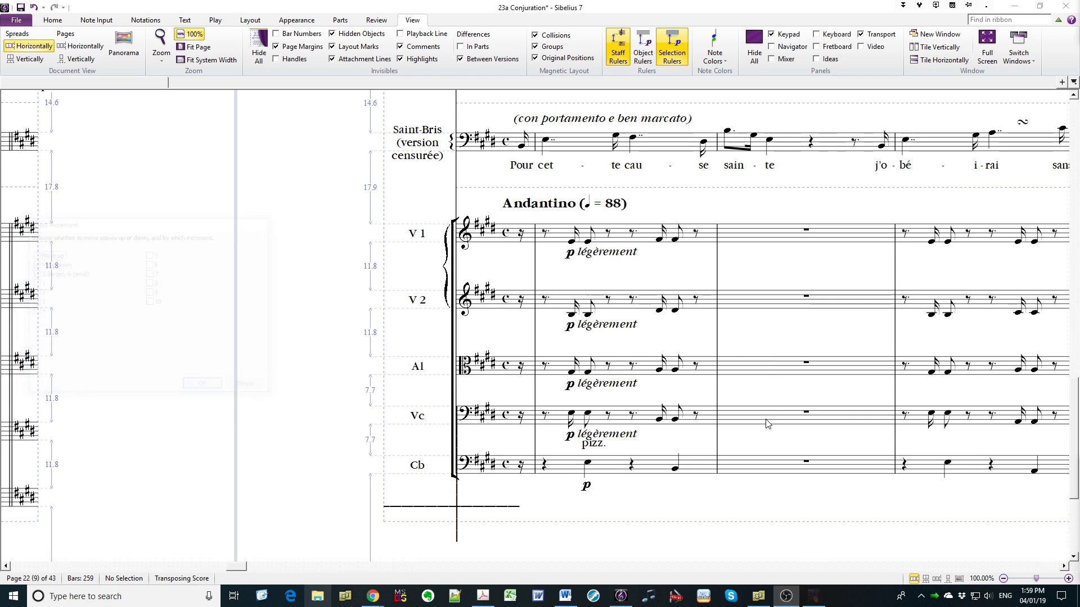
click(766, 423)
key(alt+Down)
key(alt+Down)
key(alt+Down)
key(alt+Down)
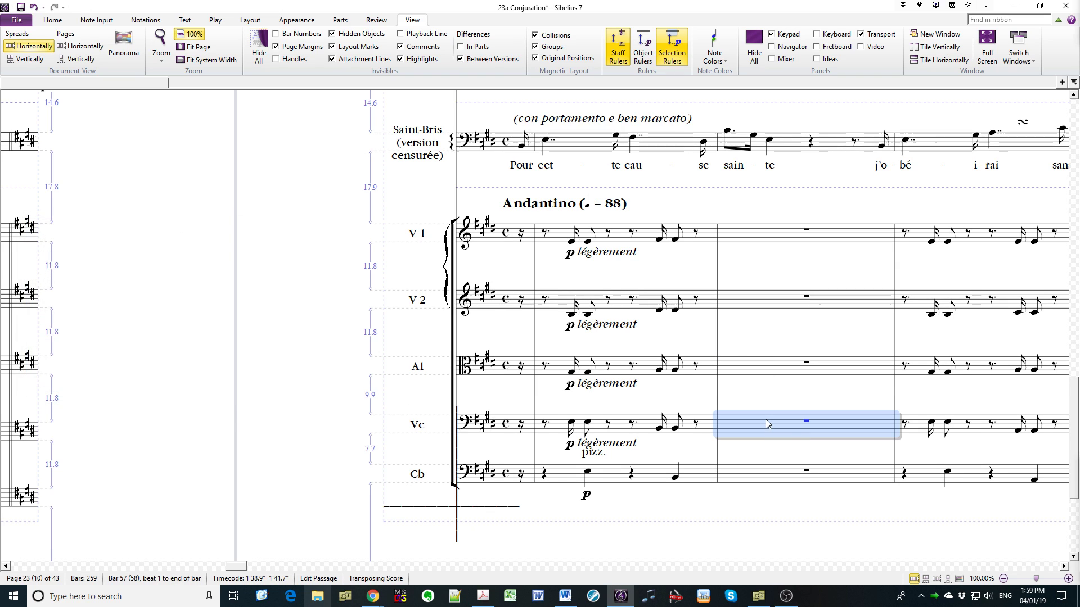
key(alt+Down)
key(alt+Down)
key(alt+Down)
key(alt+Down)
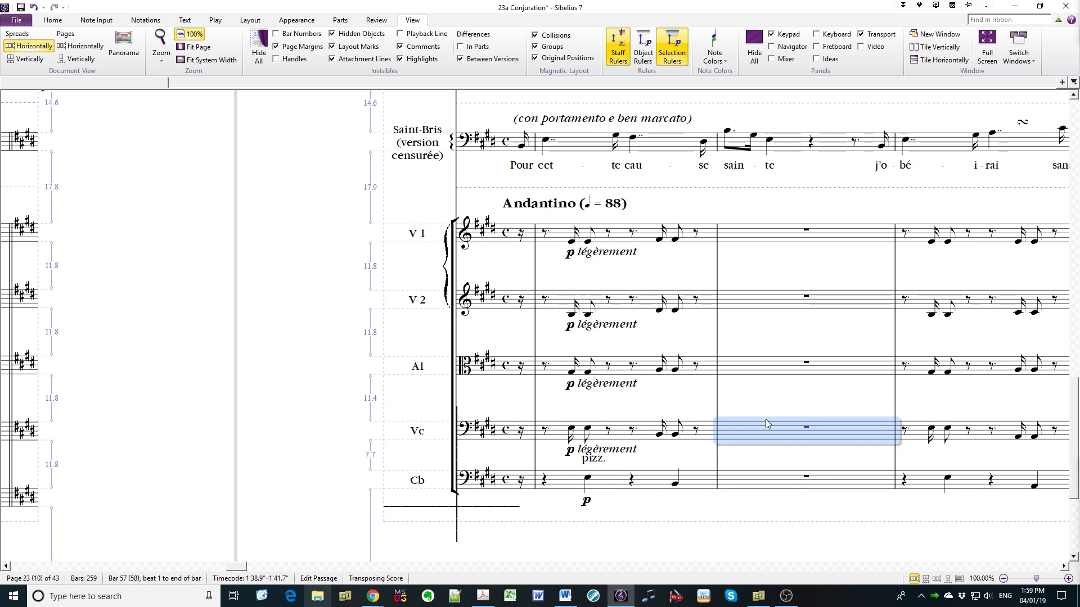
key(Escape)
Move the Cb staff down by 3 large and 6 small increments to a spacing of 11.8 below Vc, and end the staff-moving plug-in
key(ctrl+alt+Down)
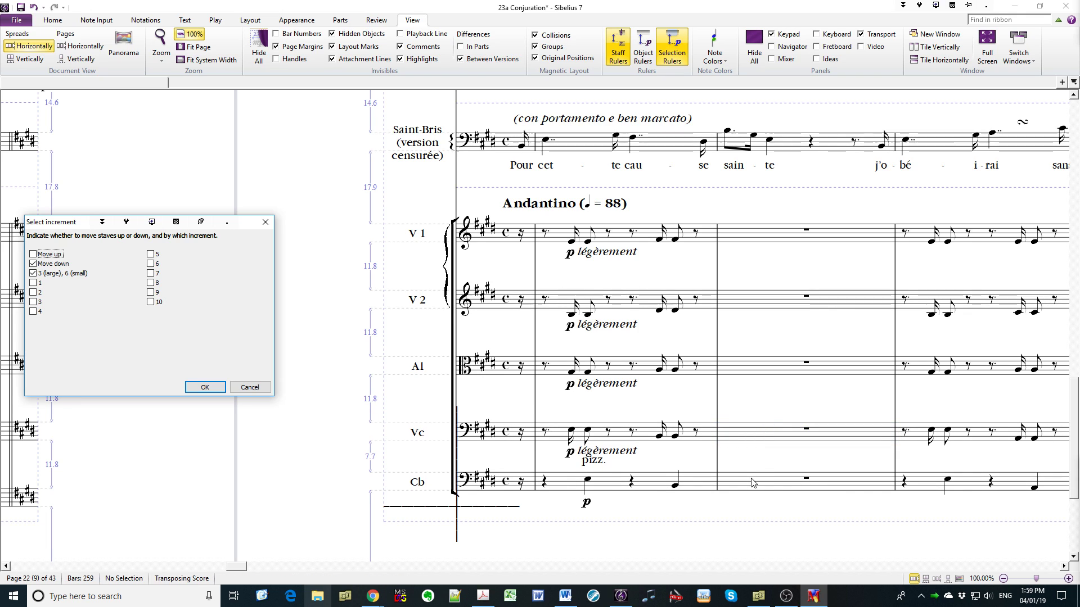
key(Return)
click(752, 481)
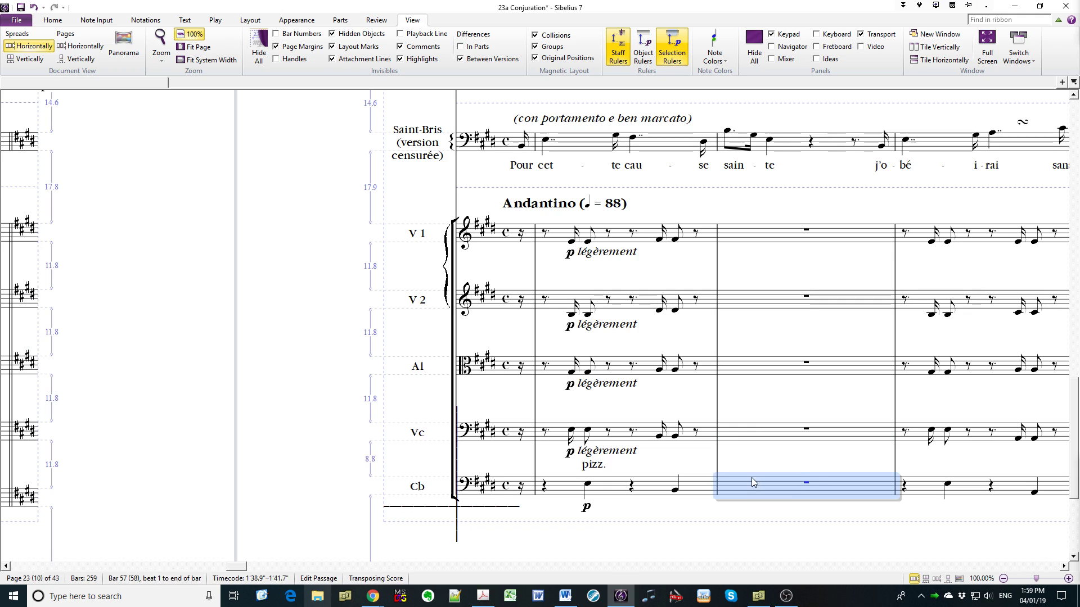
key(alt+Down)
key(alt+Down)
key(alt+Down)
key(alt+Down)
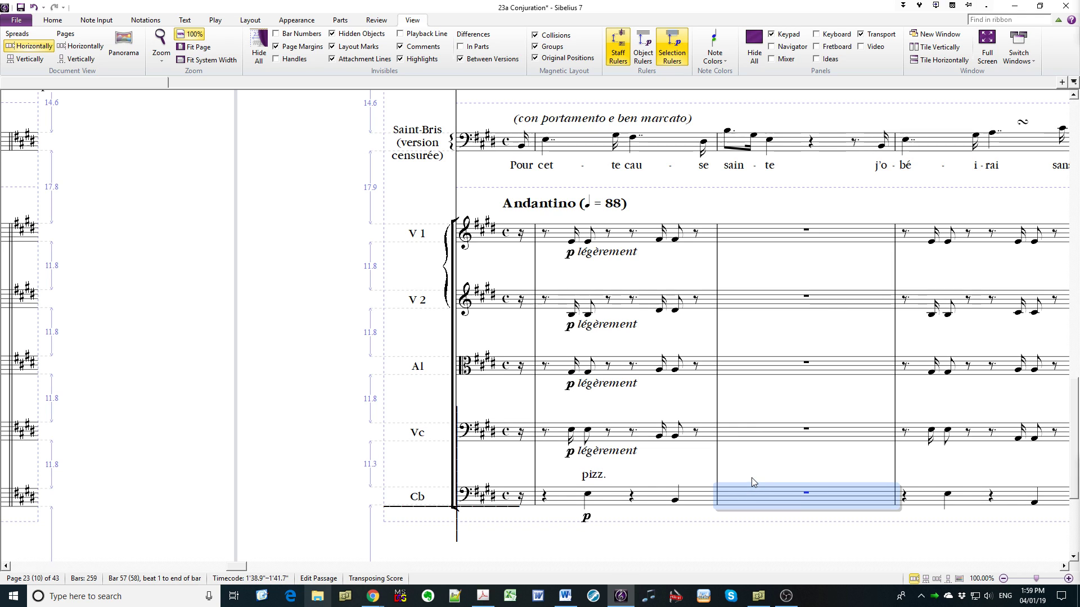
key(alt+Down)
key(alt+Down)
key(alt+Down)
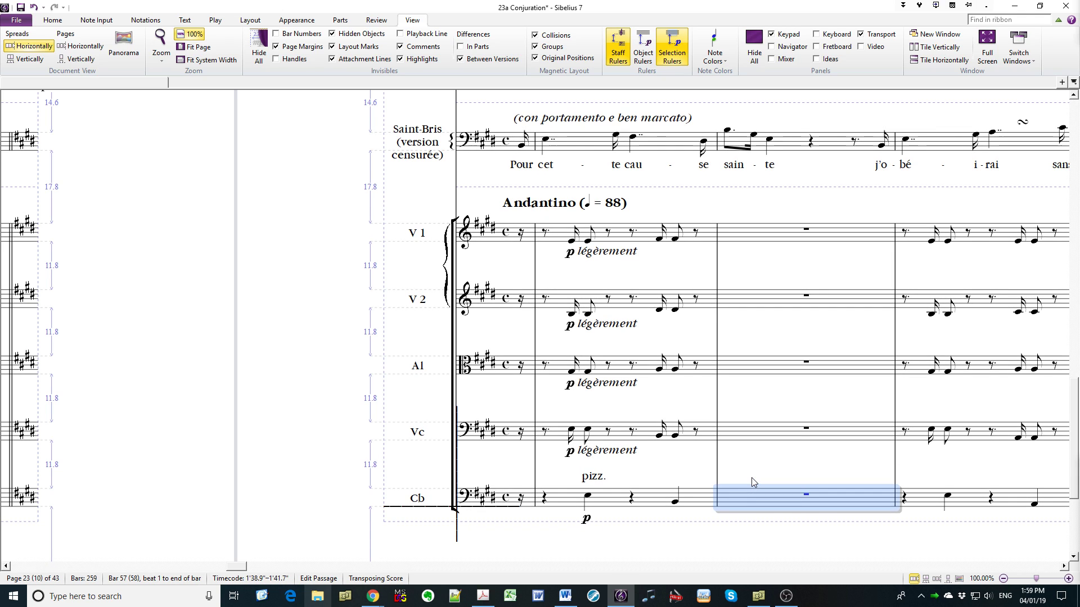
key(Escape)
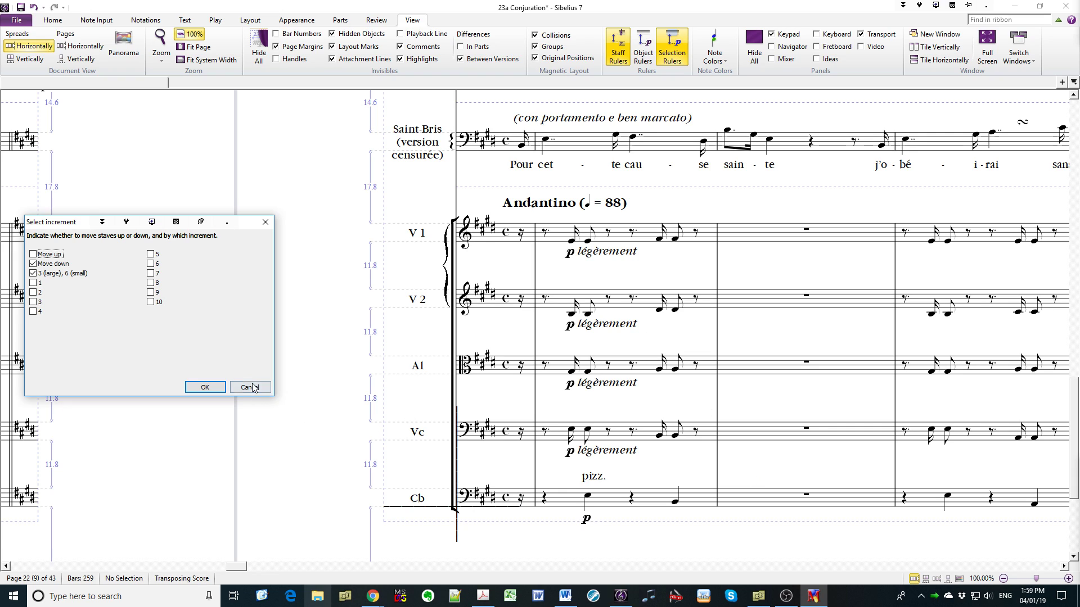
click(251, 388)
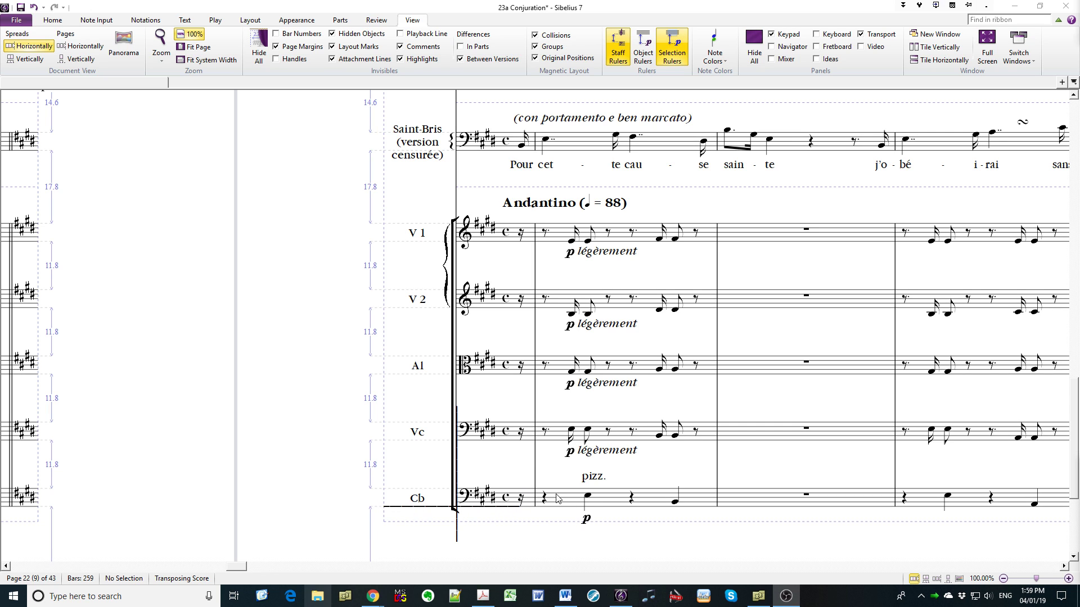
Review the staff spacings on page 23 from the flute staff down to the double bass and the lower page margin
scroll(557, 498, up, 5)
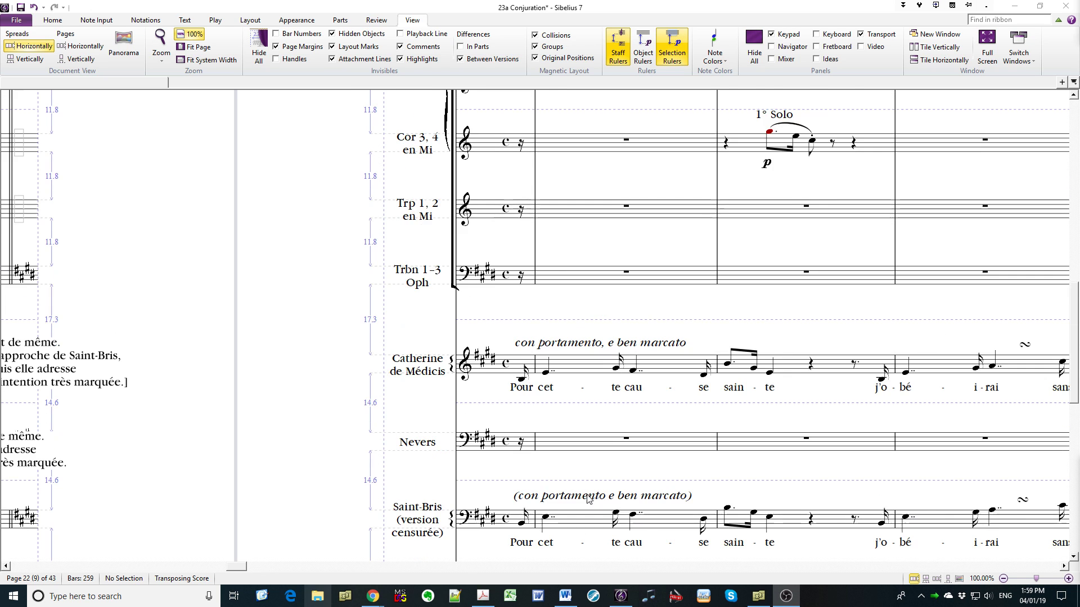
scroll(587, 499, up, 6)
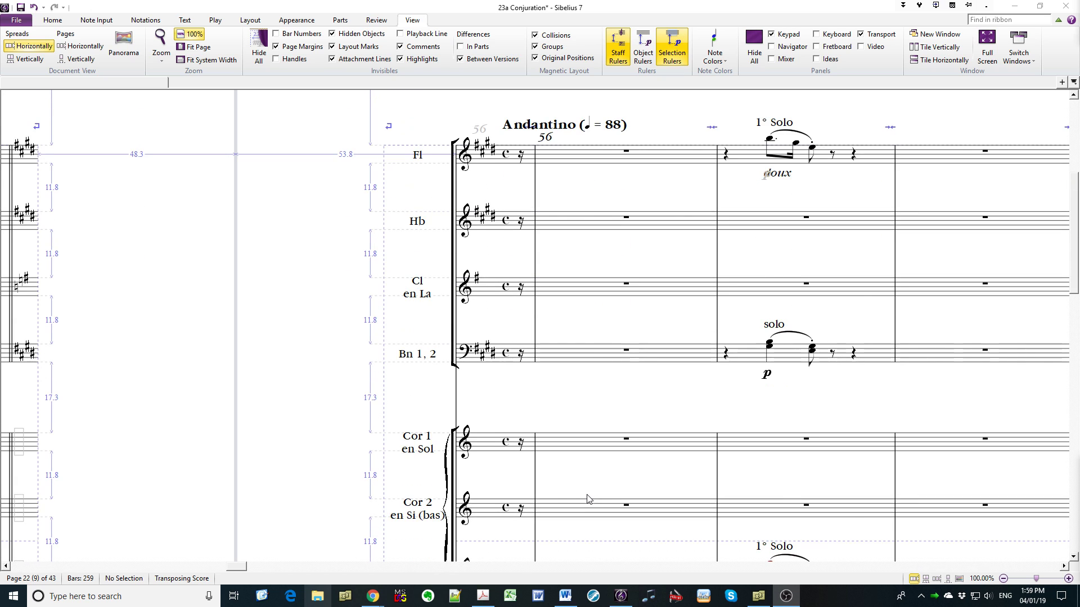
scroll(587, 499, down, 11)
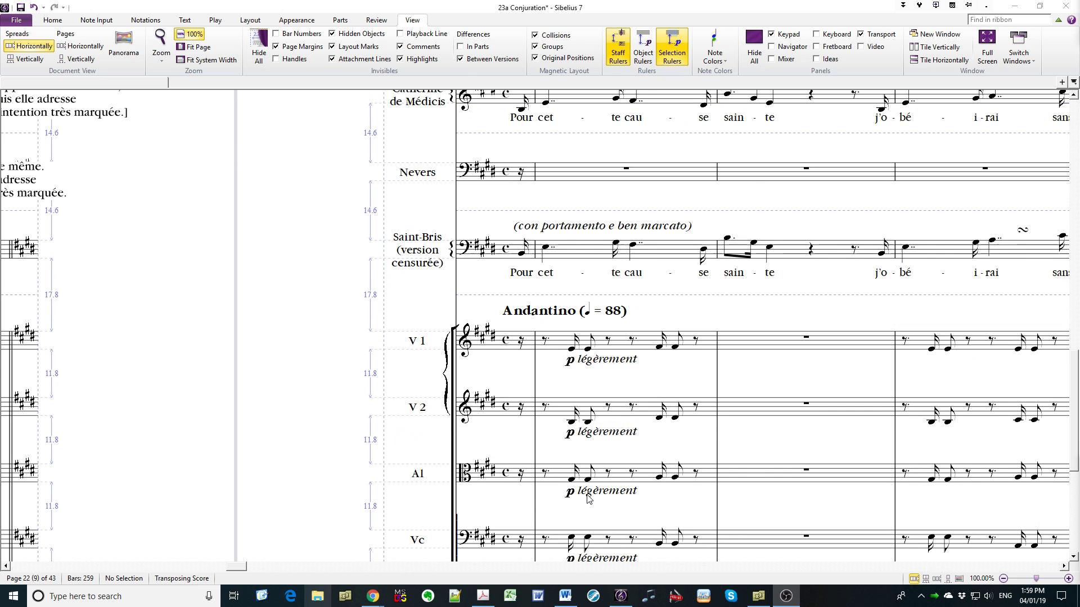
scroll(750, 476, down, 2)
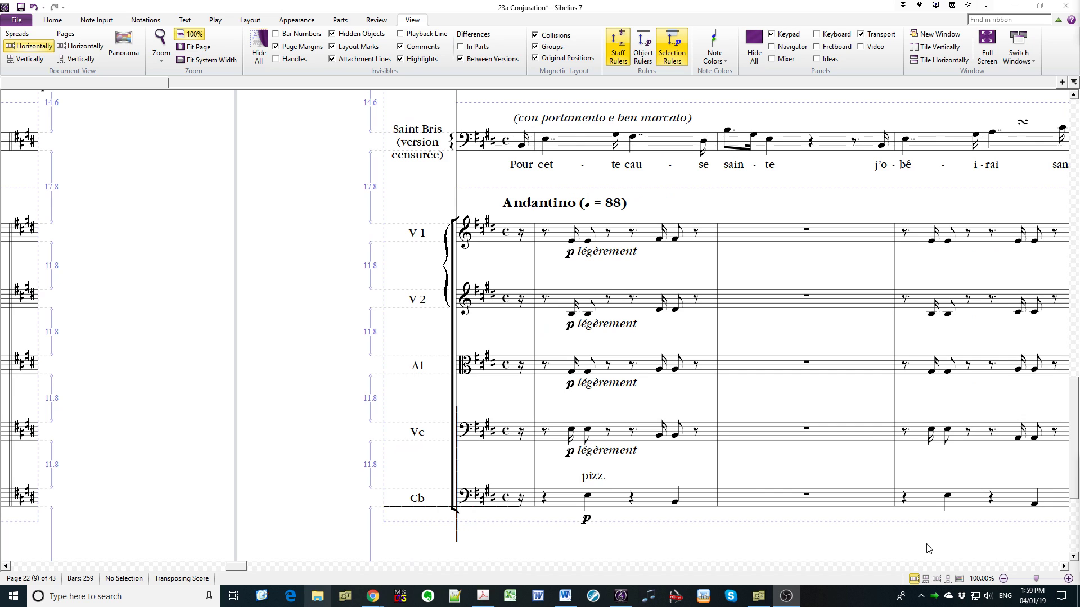
drag(928, 548, 676, 535)
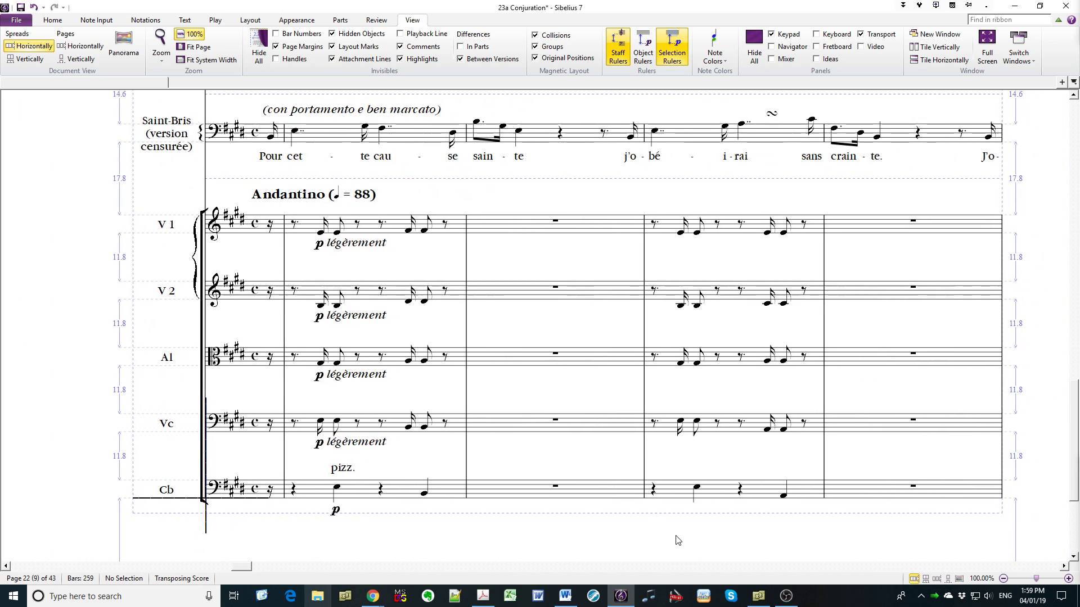